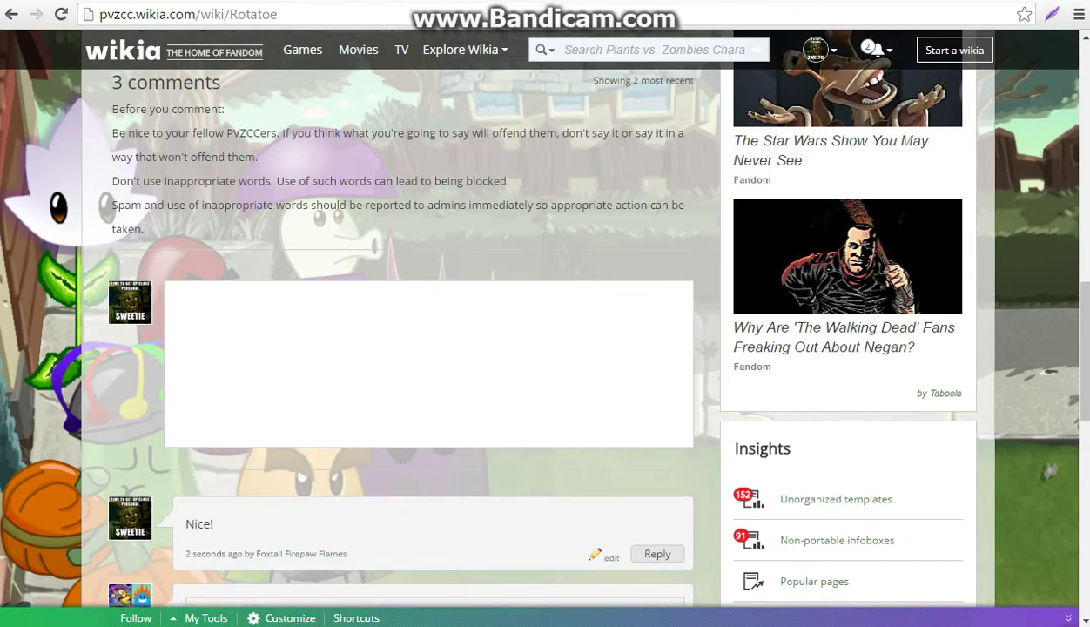
Step: Replace the Notepad text with "alright, let's make our own creation, shall we?"
{"action": "scroll", "coordinate": [433, 361], "scroll_direction": "down", "scroll_amount": 1}
{"action": "scroll", "coordinate": [433, 362], "scroll_direction": "up", "scroll_amount": 13}
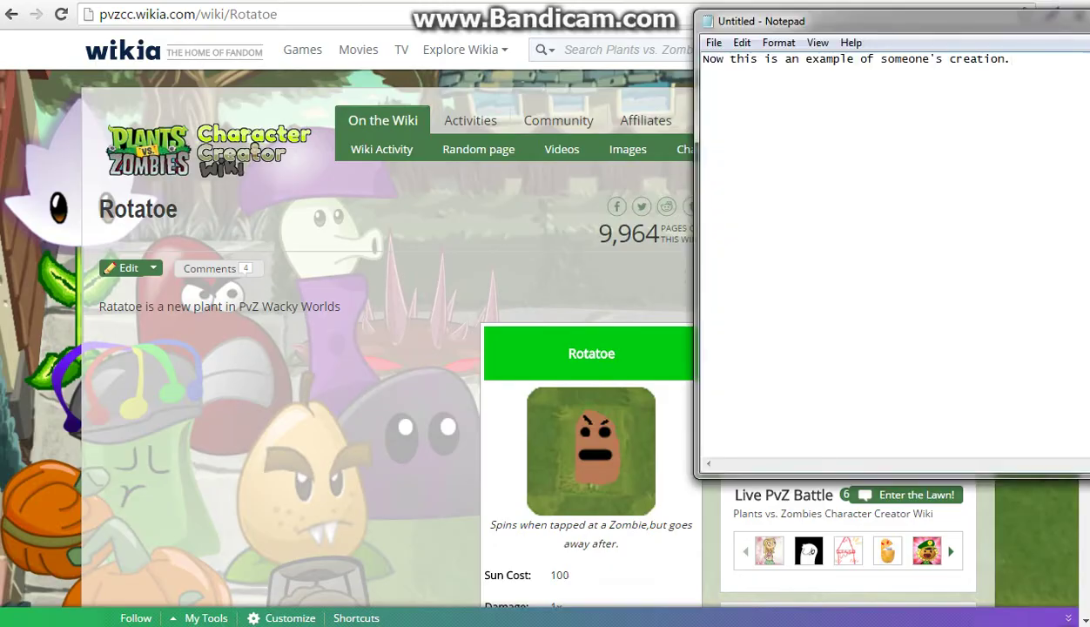
{"action": "key", "text": "ctrl+a"}
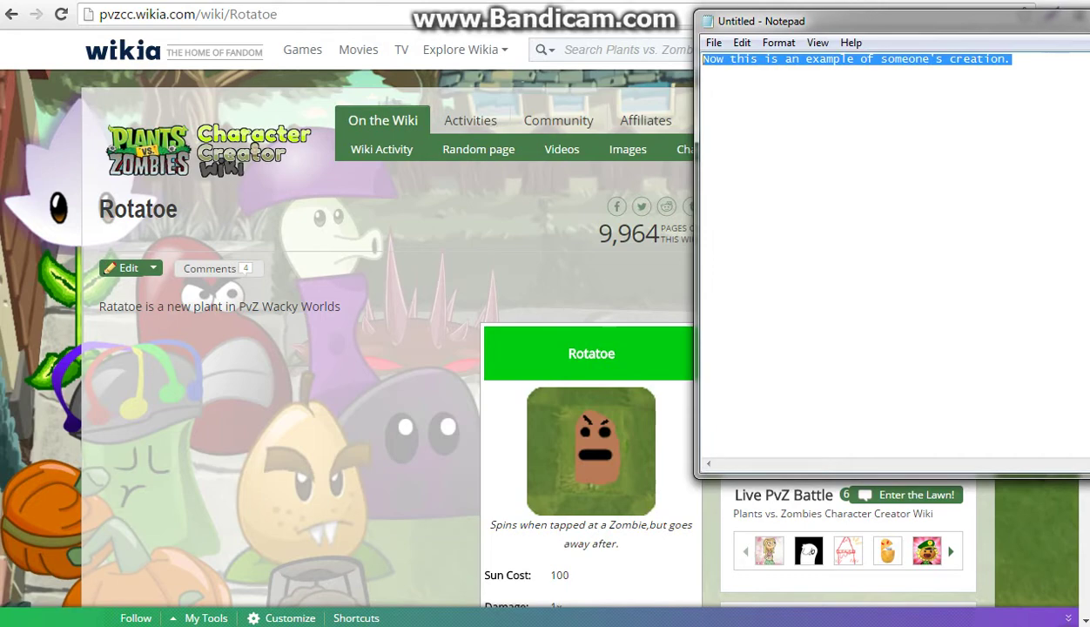
{"action": "key", "text": "BackSpace"}
{"action": "type", "text": "alri"}
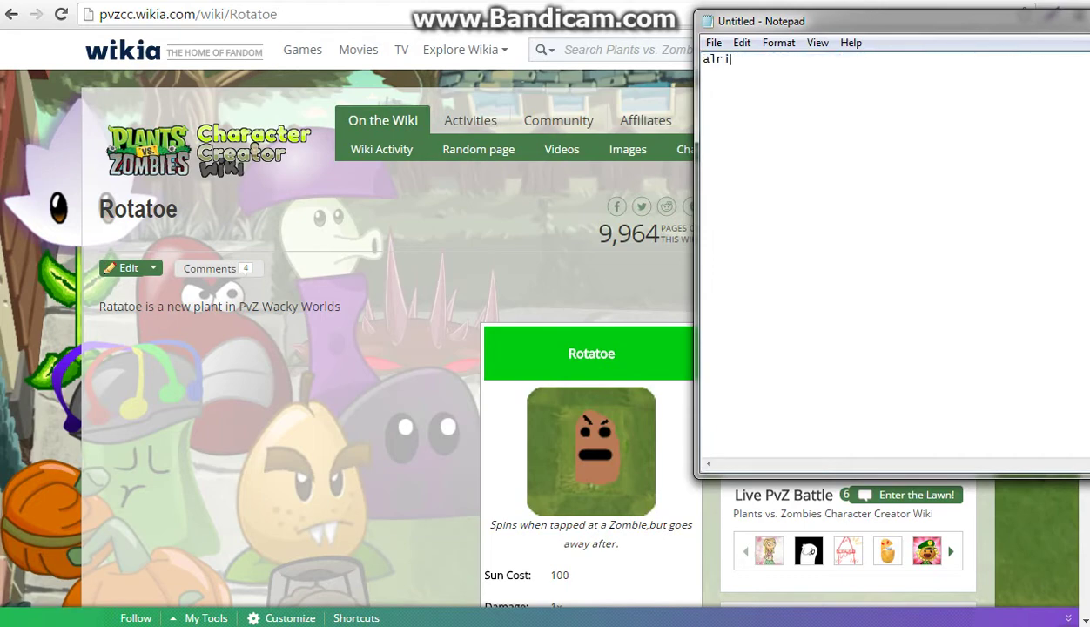
{"action": "type", "text": "ght, let's make our own c"}
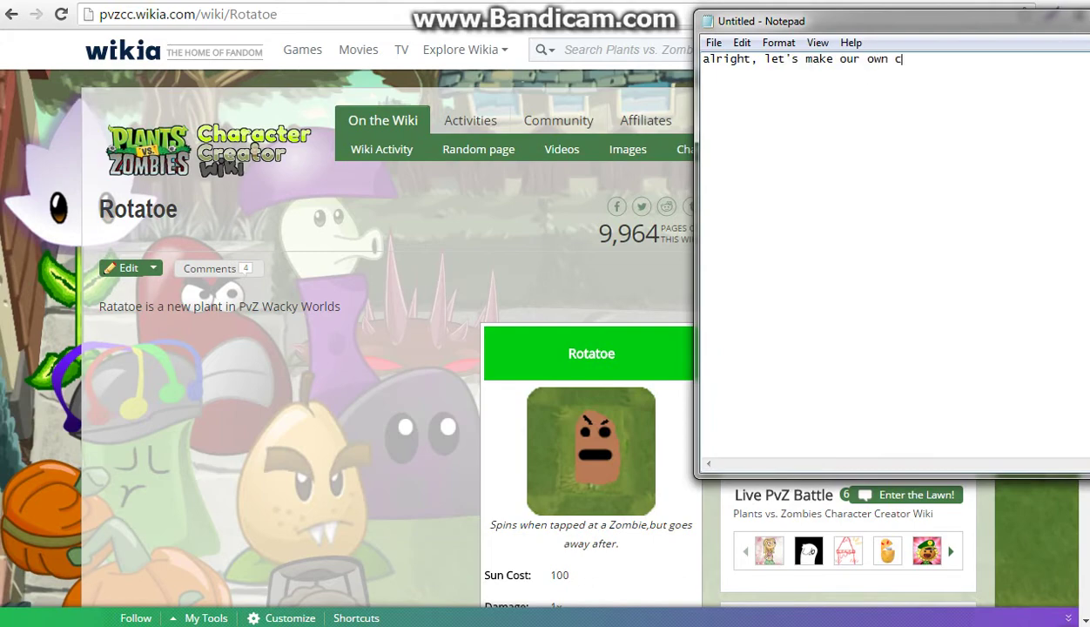
{"action": "type", "text": "reation, shall we?"}
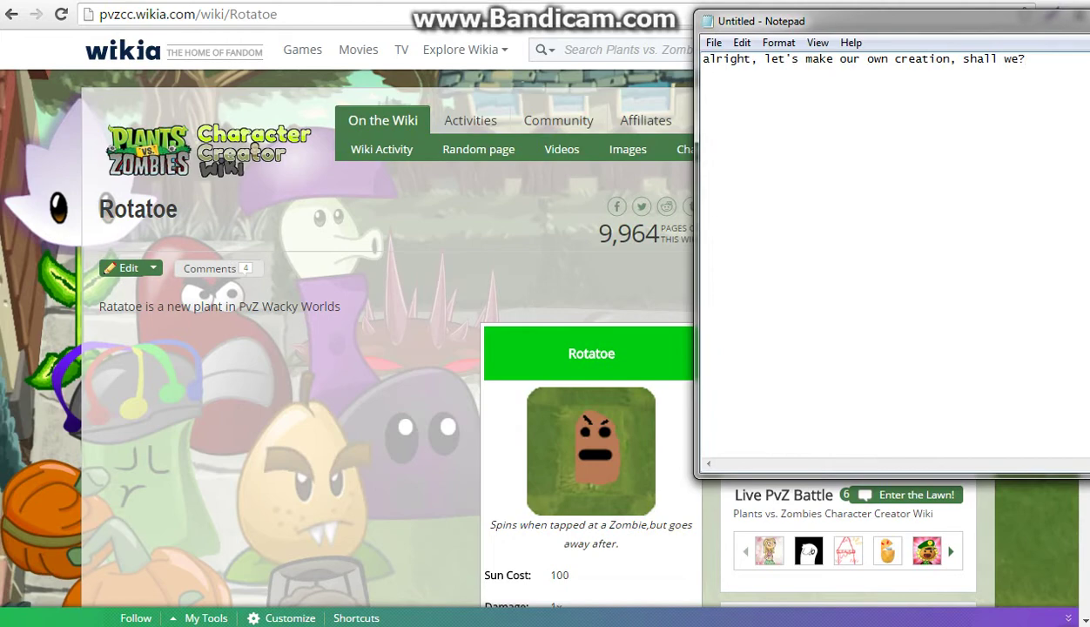
Step: Minimize Notepad and add a new wiki article named Ground Nut
{"action": "left_click_drag", "start_coordinate": [870, 21], "coordinate": [462, 29]}
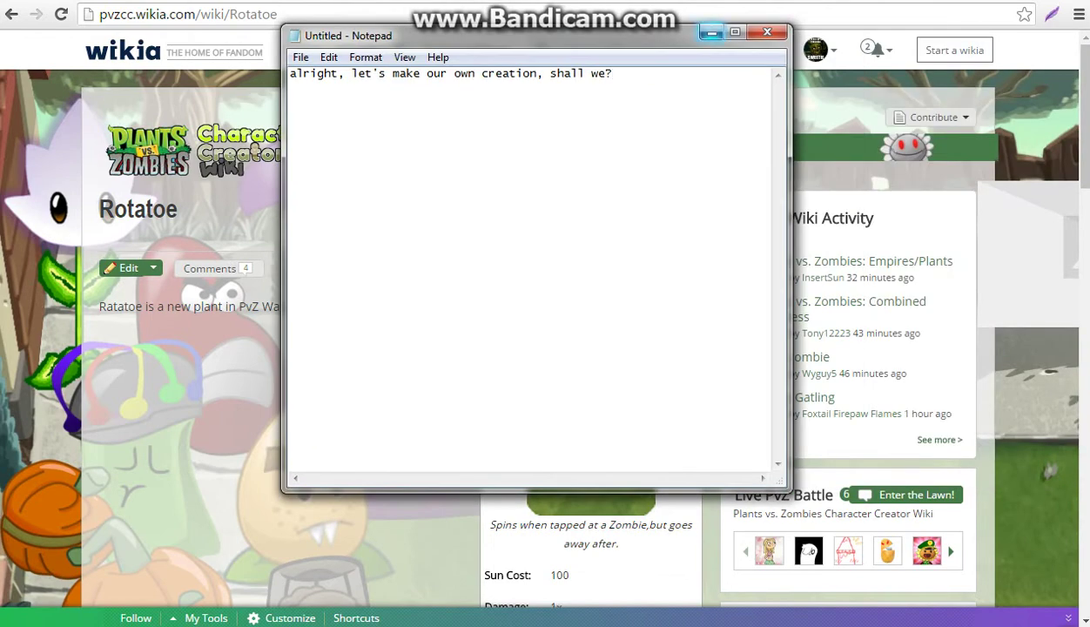
{"action": "left_click", "coordinate": [694, 30]}
{"action": "mouse_move", "coordinate": [930, 116]}
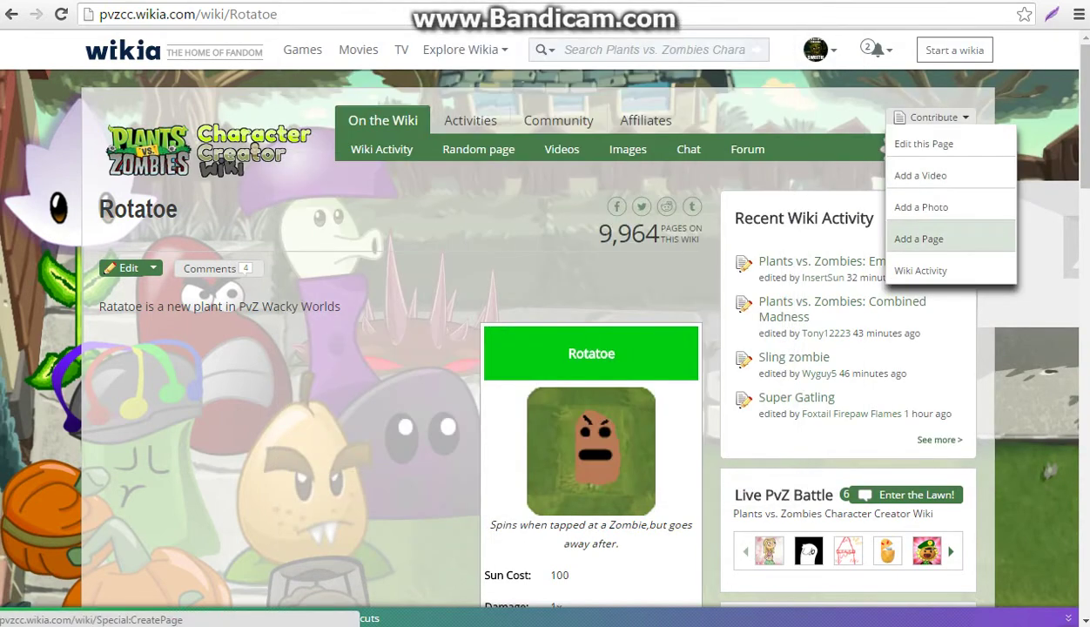
{"action": "left_click", "coordinate": [919, 239]}
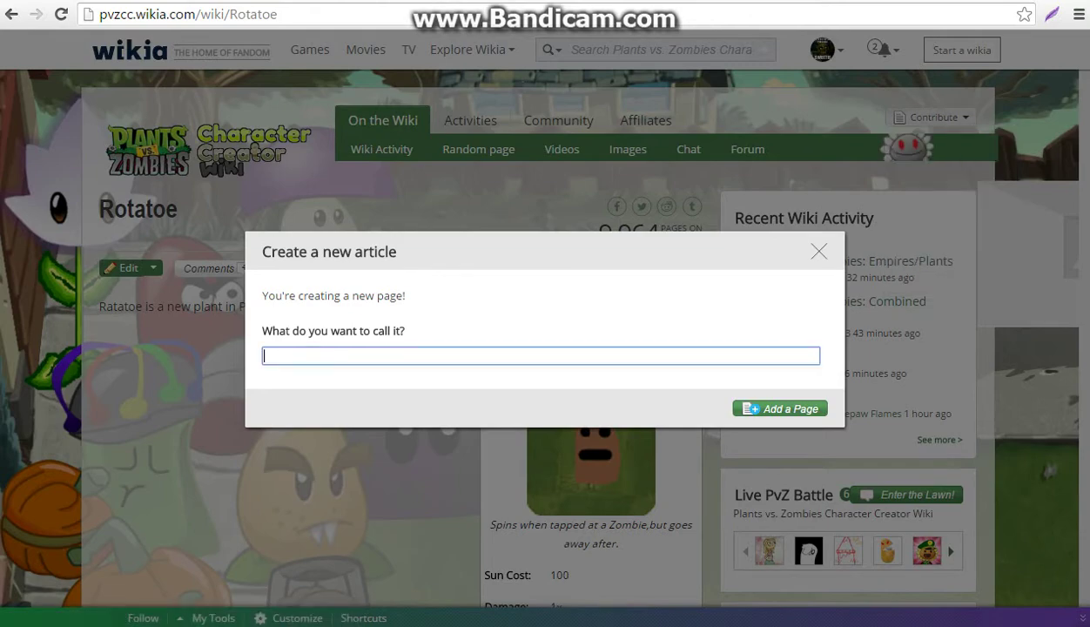
{"action": "type", "text": "hmmmmmmmmm"}
{"action": "key", "text": "BackSpace"}
{"action": "key", "text": "ctrl+a"}
{"action": "key", "text": "BackSpace"}
{"action": "type", "text": "Ground Nut"}
{"action": "key", "text": "Return"}
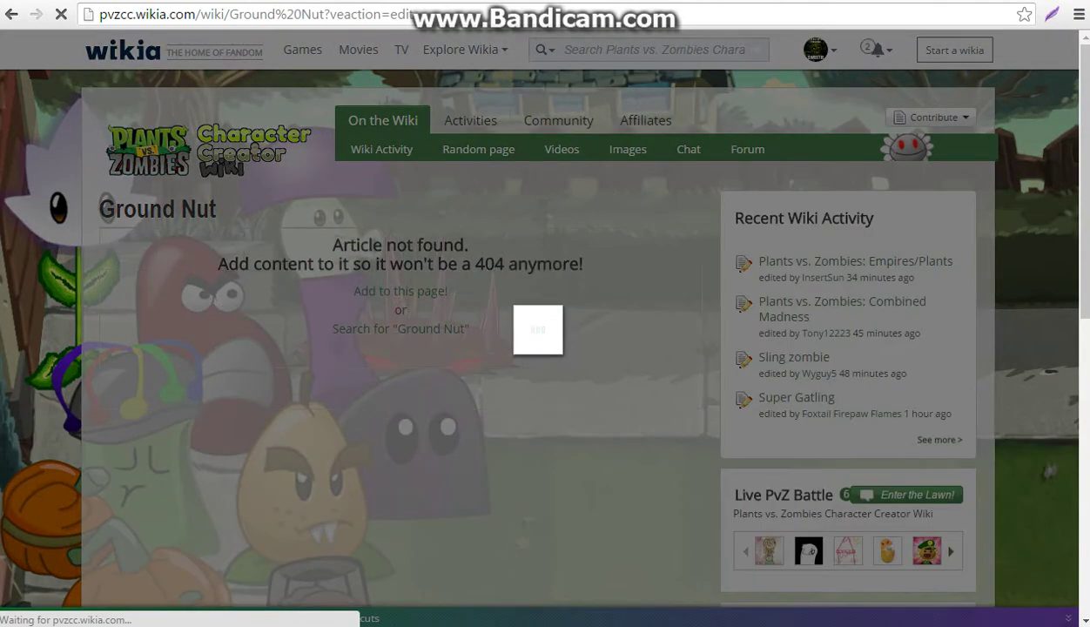
Step: Leave the loading editor and open the Ground Nut page in the classic editor instead
{"action": "left_click", "coordinate": [595, 244]}
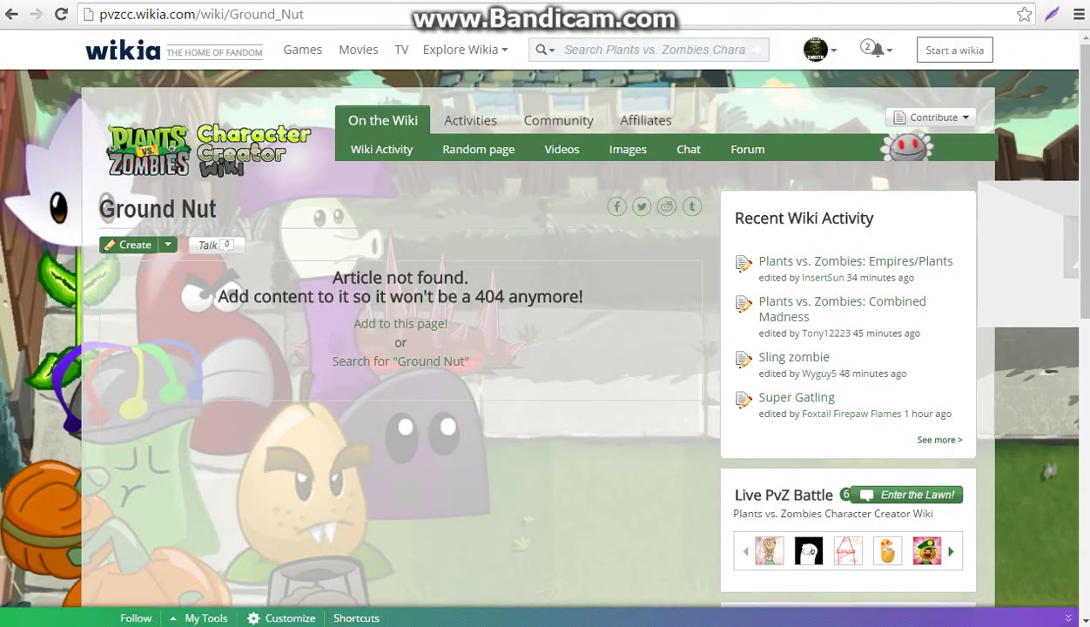
{"action": "left_click", "coordinate": [167, 245]}
{"action": "left_click", "coordinate": [137, 268]}
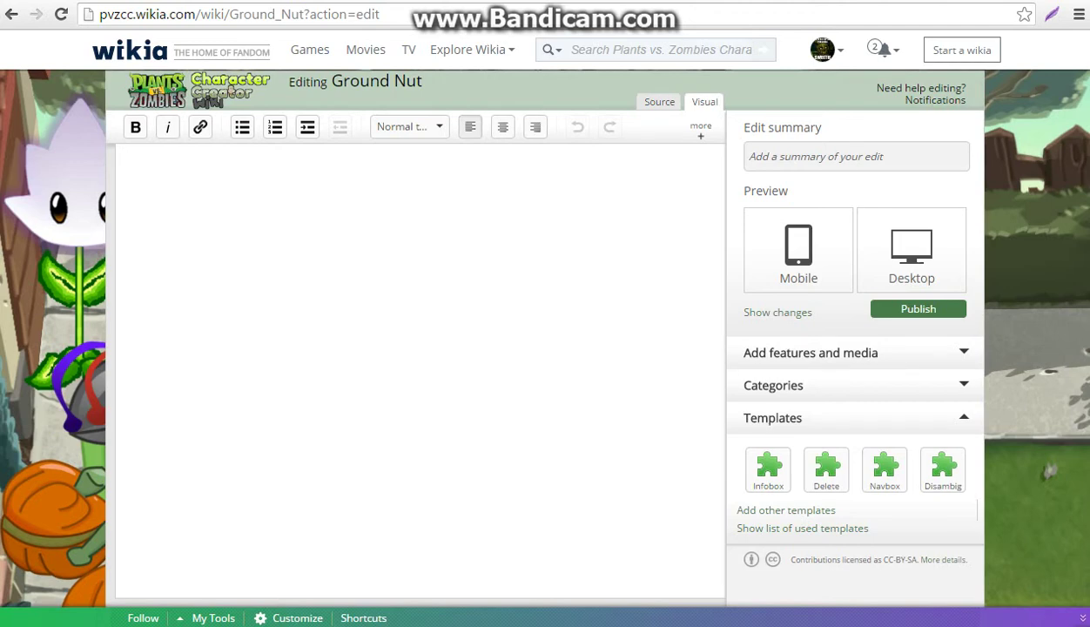
{"action": "type", "text": "Alrught"}
{"action": "key", "text": "BackSpace"}
{"action": "key", "text": "BackSpace"}
{"action": "key", "text": "BackSpace"}
{"action": "key", "text": "BackSpace"}
{"action": "key", "text": "BackSpace"}
{"action": "type", "text": "right, let's get"}
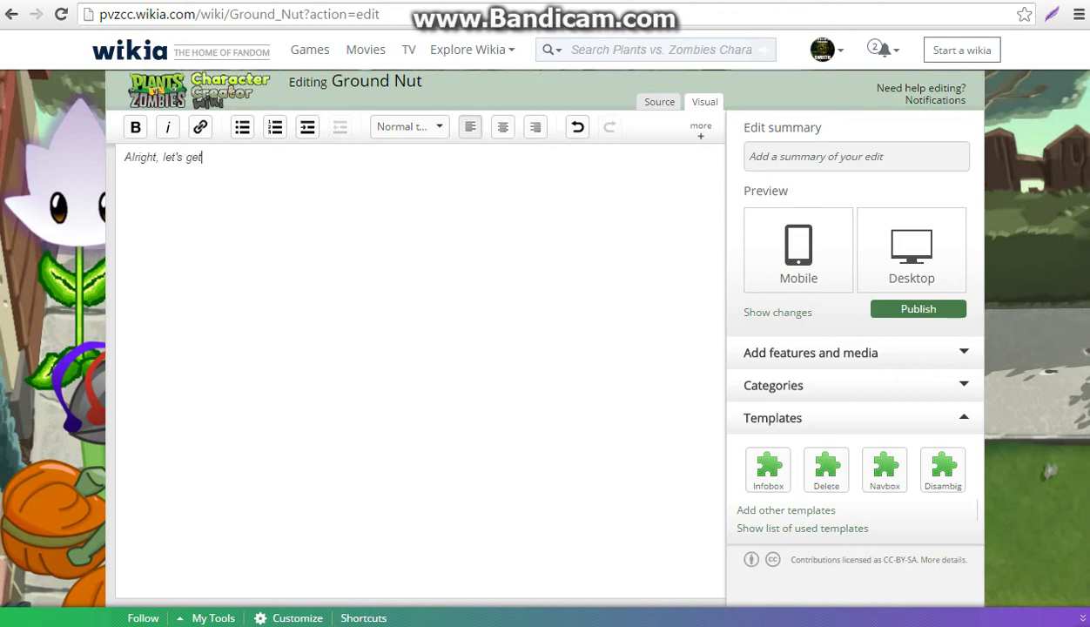
{"action": "type", "text": " to the page making!!!"}
{"action": "key", "text": "BackSpace"}
{"action": "key", "text": "BackSpace"}
{"action": "key", "text": "BackSpace"}
{"action": "key", "text": "BackSpace"}
{"action": "key", "text": "BackSpace"}
{"action": "key", "text": "BackSpace"}
{"action": "key", "text": "BackSpace"}
{"action": "key", "text": "BackSpace"}
{"action": "key", "text": "BackSpace"}
{"action": "key", "text": "BackSpace"}
{"action": "key", "text": "BackSpace"}
{"action": "key", "text": "BackSpace"}
{"action": "key", "text": "BackSpace"}
{"action": "key", "text": "BackSpace"}
{"action": "key", "text": "BackSpace"}
{"action": "key", "text": "BackSpace"}
{"action": "key", "text": "BackSpace"}
{"action": "key", "text": "BackSpace"}
{"action": "key", "text": "BackSpace"}
{"action": "key", "text": "BackSpace"}
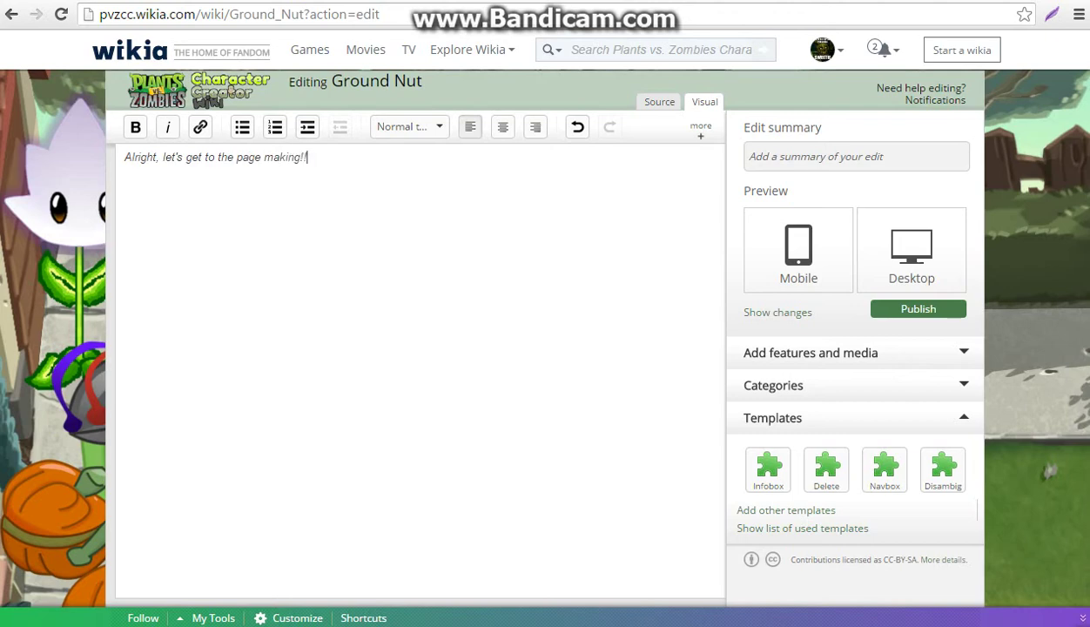
{"action": "key", "text": "BackSpace"}
{"action": "key", "text": "BackSpace"}
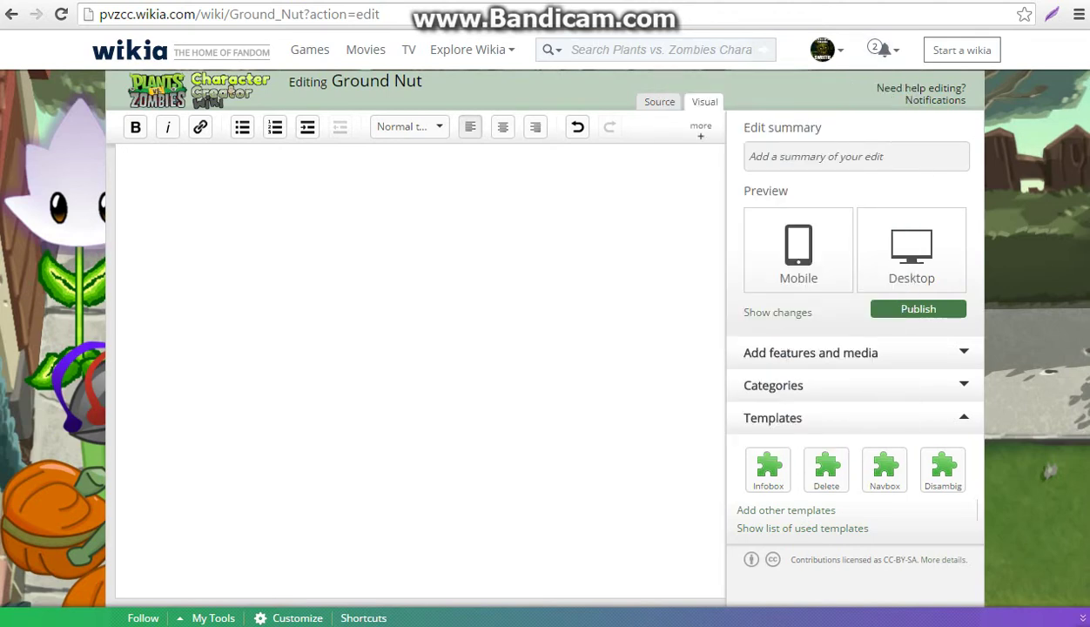
Step: Begin the page body with "Ground-Nut is a Plant that defends plants from Imps, as well as"
{"action": "type", "text": "Ground-Nut is a Plant that"}
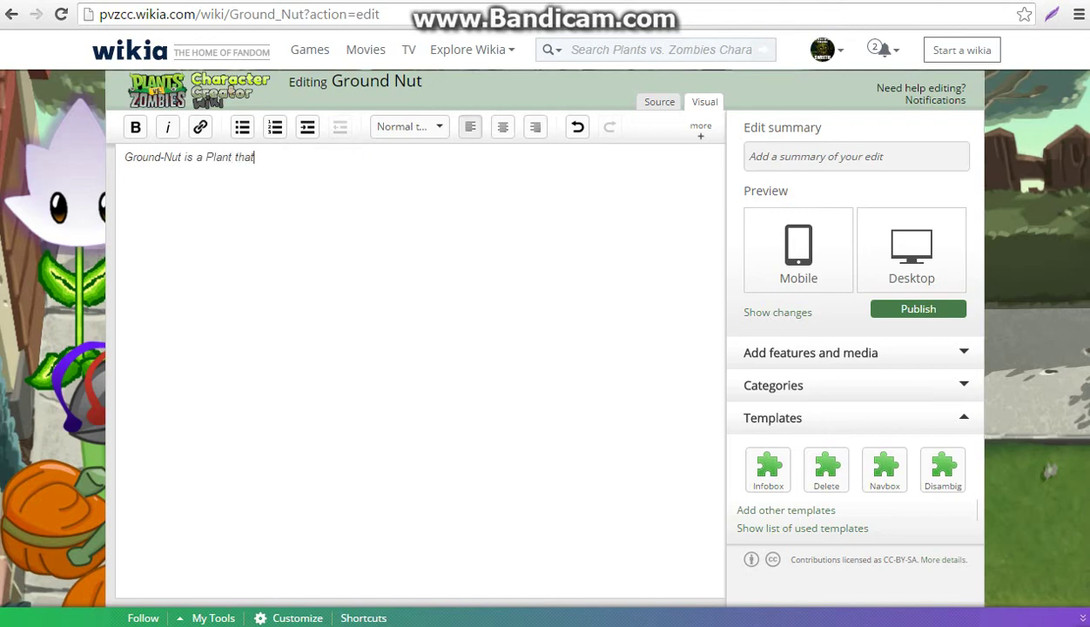
{"action": "type", "text": " dedfe"}
{"action": "key", "text": "BackSpace"}
{"action": "key", "text": "BackSpace"}
{"action": "key", "text": "BackSpace"}
{"action": "type", "text": "fends plants from"}
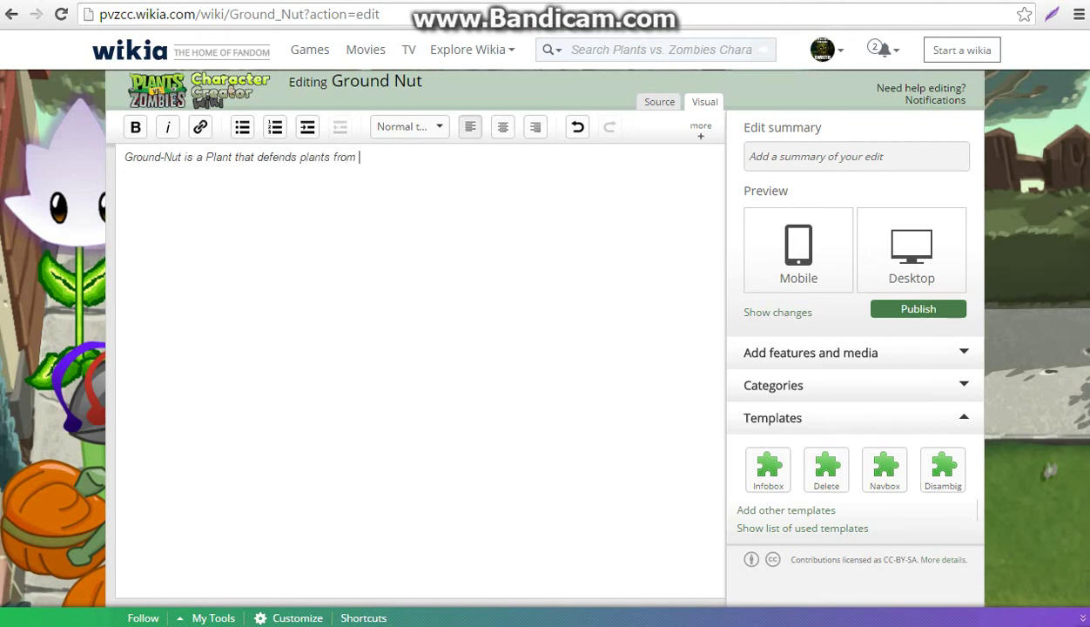
{"action": "type", "text": " Imps, as well as taking"}
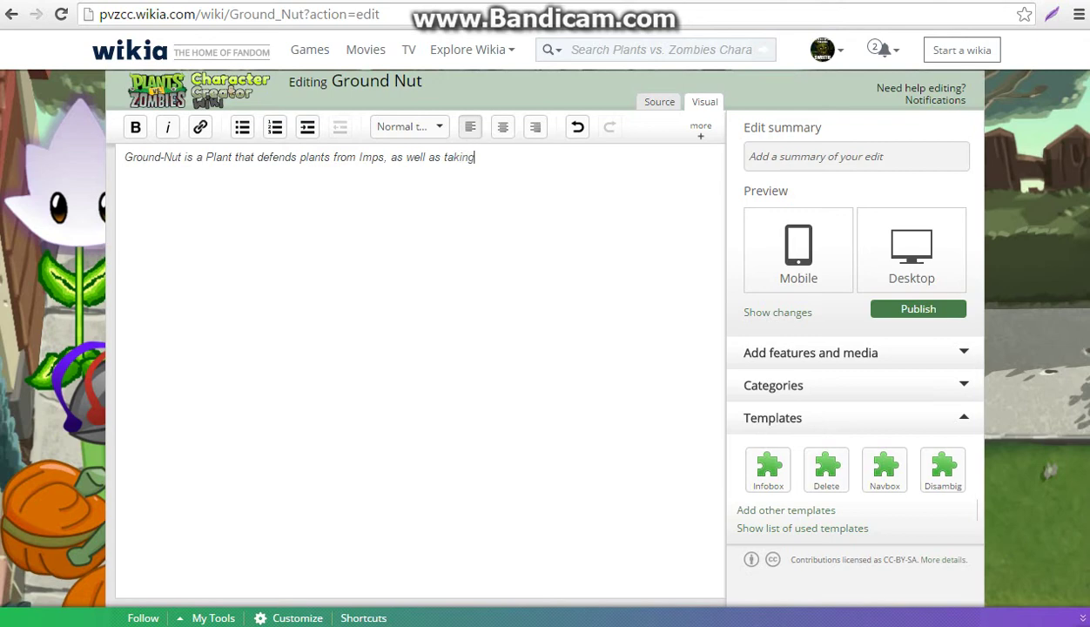
{"action": "type", "text": "s hits for Imps."}
{"action": "key", "text": "Return"}
{"action": "left_click_drag", "start_coordinate": [549, 156], "coordinate": [433, 157]}
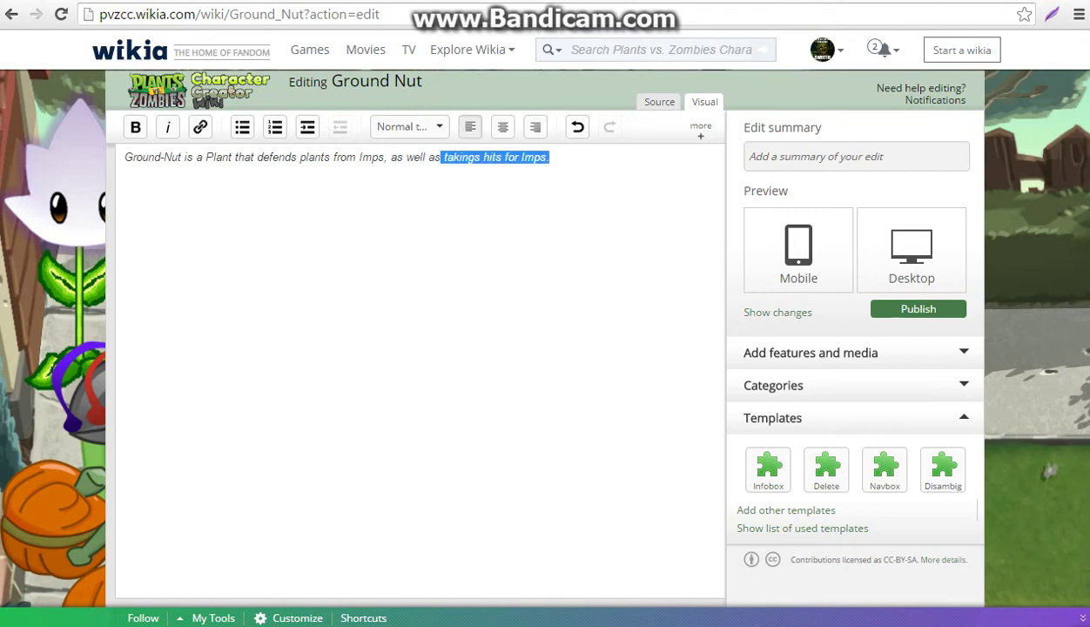
{"action": "key", "text": "BackSpace"}
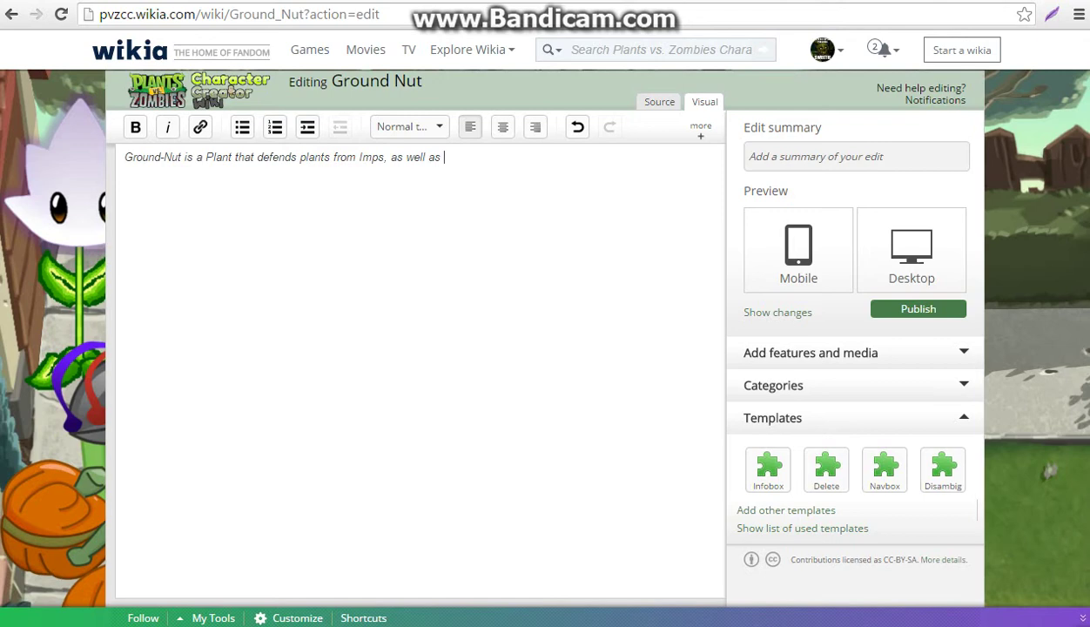
{"action": "type", "text": "(finding a good way "}
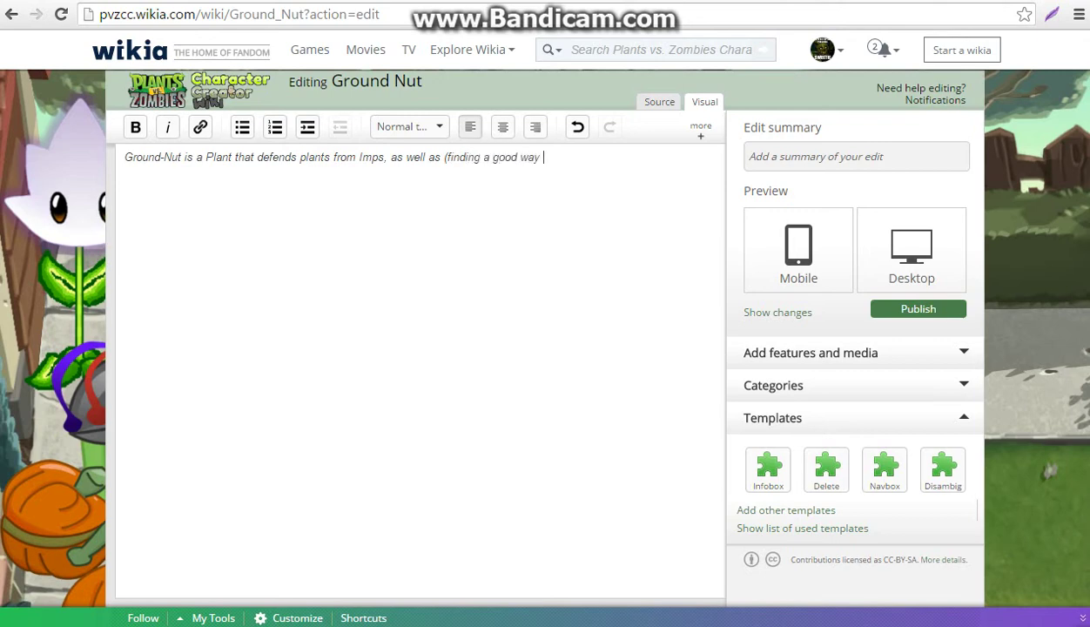
{"action": "type", "text": "to this...)"}
{"action": "key", "text": "BackSpace"}
{"action": "key", "text": "BackSpace"}
{"action": "key", "text": "BackSpace"}
{"action": "key", "text": "BackSpace"}
{"action": "key", "text": "BackSpace"}
{"action": "key", "text": "BackSpace"}
{"action": "key", "text": "BackSpace"}
{"action": "key", "text": "BackSpace"}
{"action": "key", "text": "BackSpace"}
{"action": "key", "text": "BackSpace"}
{"action": "key", "text": "BackSpace"}
{"action": "key", "text": "BackSpace"}
{"action": "key", "text": "BackSpace"}
{"action": "key", "text": "BackSpace"}
{"action": "key", "text": "BackSpace"}
{"action": "key", "text": "BackSpace"}
{"action": "key", "text": "BackSpace"}
{"action": "key", "text": "BackSpace"}
{"action": "key", "text": "BackSpace"}
{"action": "key", "text": "BackSpace"}
{"action": "key", "text": "BackSpace"}
Step: Finish the opening sentence with "being able to take less damage from Imps." and start a new line
{"action": "type", "text": "being able to t"}
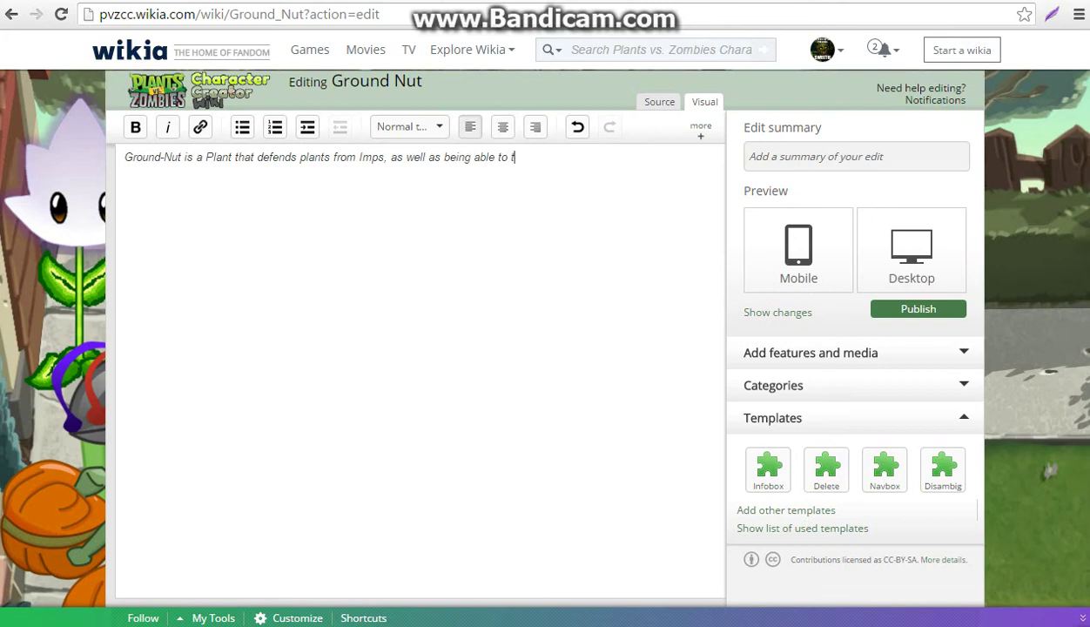
{"action": "type", "text": "ake less damage from "}
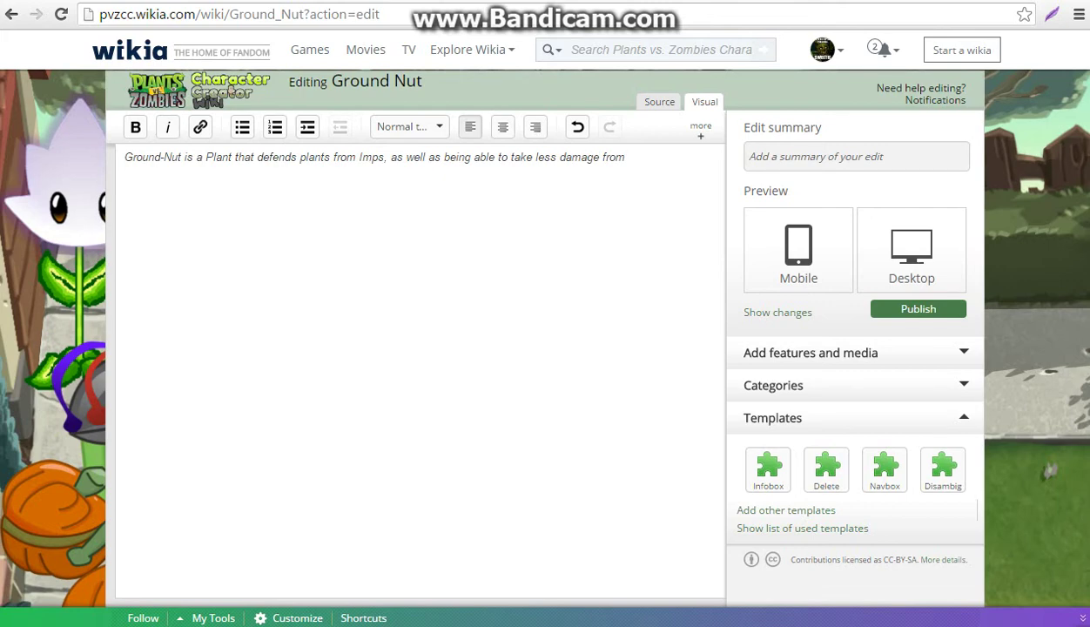
{"action": "type", "text": "fly"}
{"action": "key", "text": "BackSpace"}
{"action": "key", "text": "BackSpace"}
{"action": "key", "text": "BackSpace"}
{"action": "type", "text": "Imps."}
{"action": "key", "text": "Return"}
Step: Choose the Infobox Plants template and set its box title to Ground Nut and its image to (placeholder)
{"action": "left_click", "coordinate": [785, 510]}
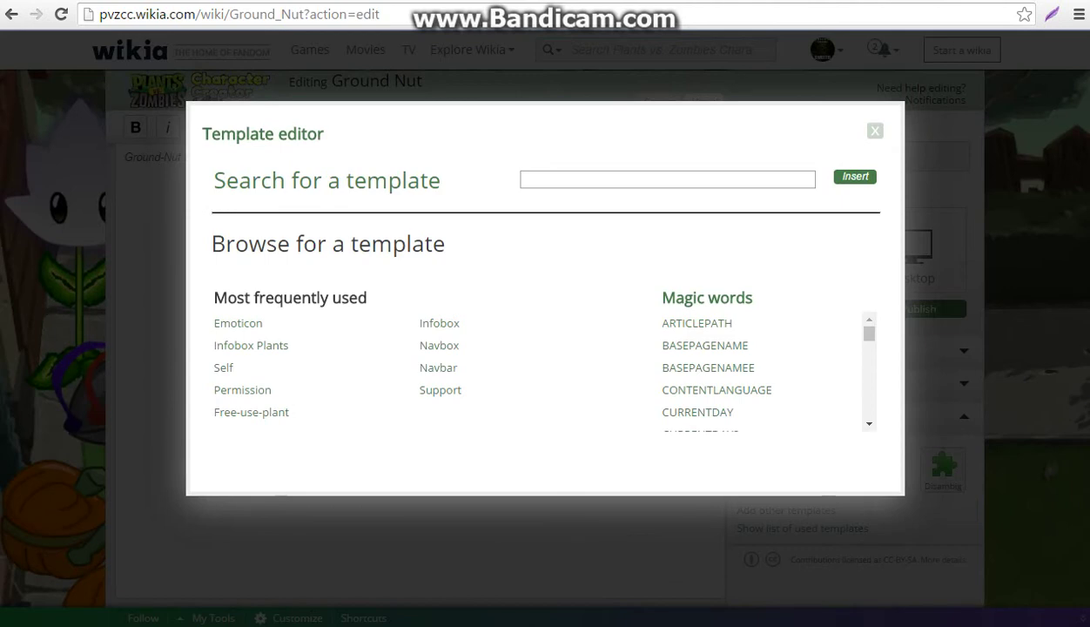
{"action": "left_click", "coordinate": [250, 344]}
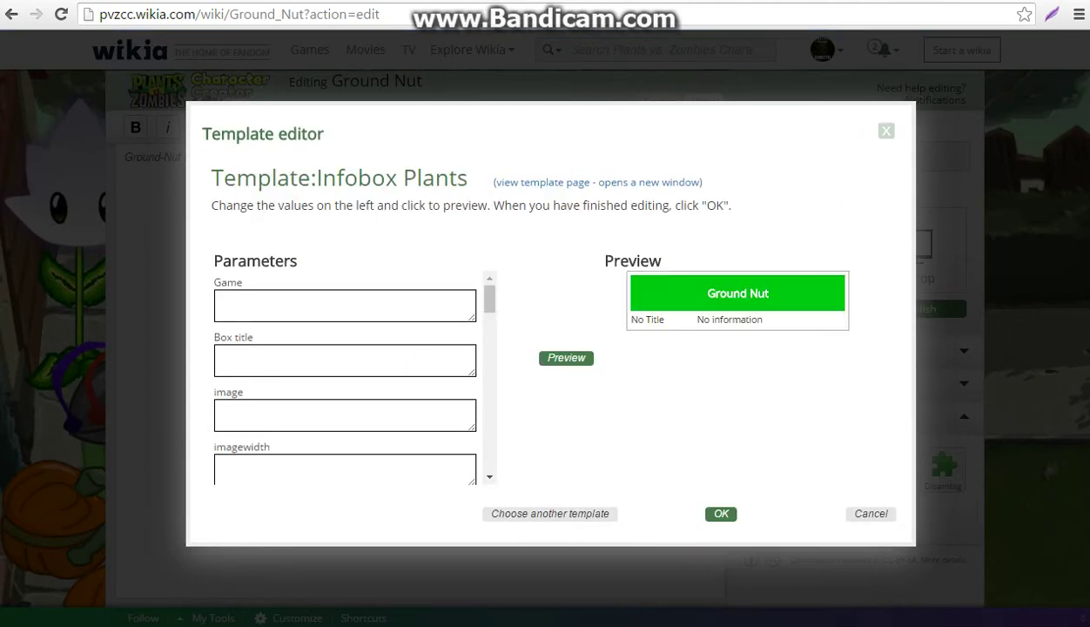
{"action": "left_click", "coordinate": [344, 305]}
{"action": "left_click", "coordinate": [344, 359]}
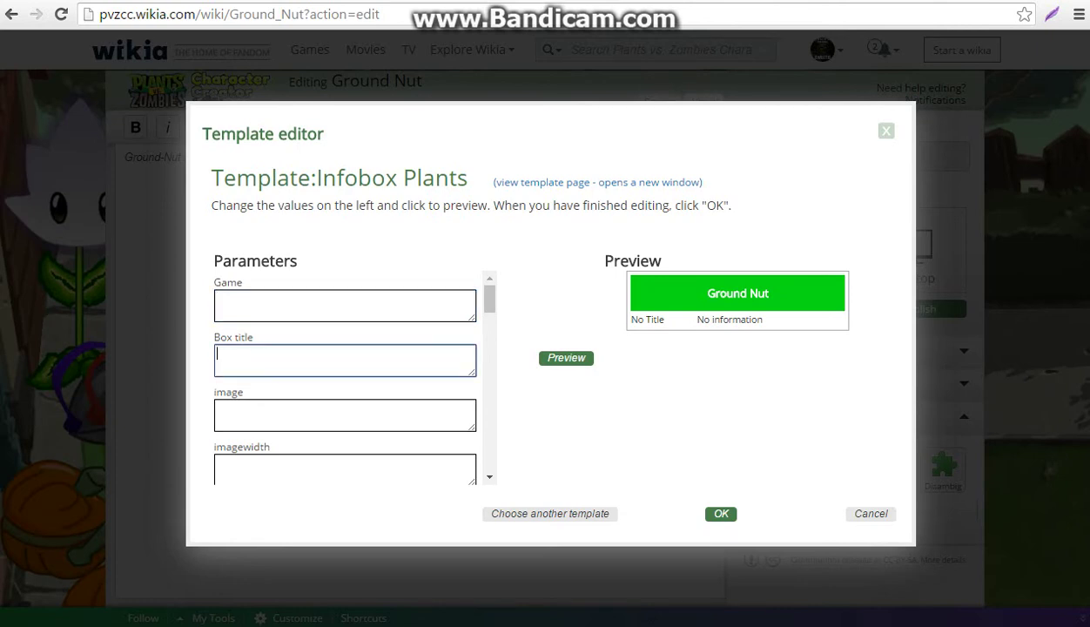
{"action": "type", "text": "Ground Nut"}
{"action": "left_click", "coordinate": [218, 408]}
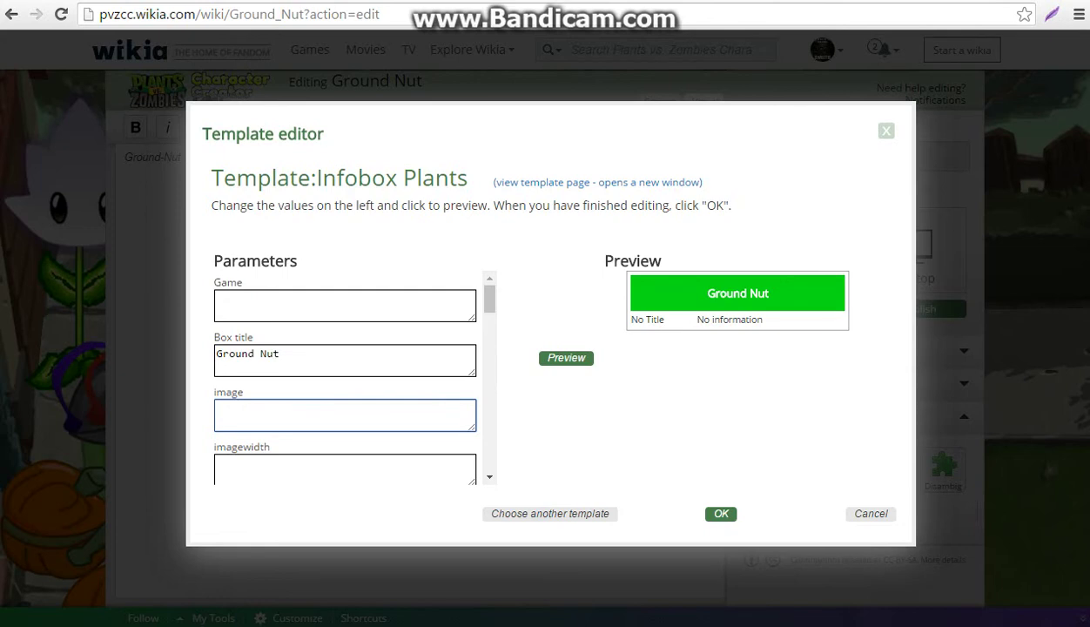
{"action": "type", "text": "(placeholder)"}
Step: Set the infobox's Row 1 title to "Sun Cost:"
{"action": "scroll", "coordinate": [474, 463], "scroll_direction": "down", "scroll_amount": 1}
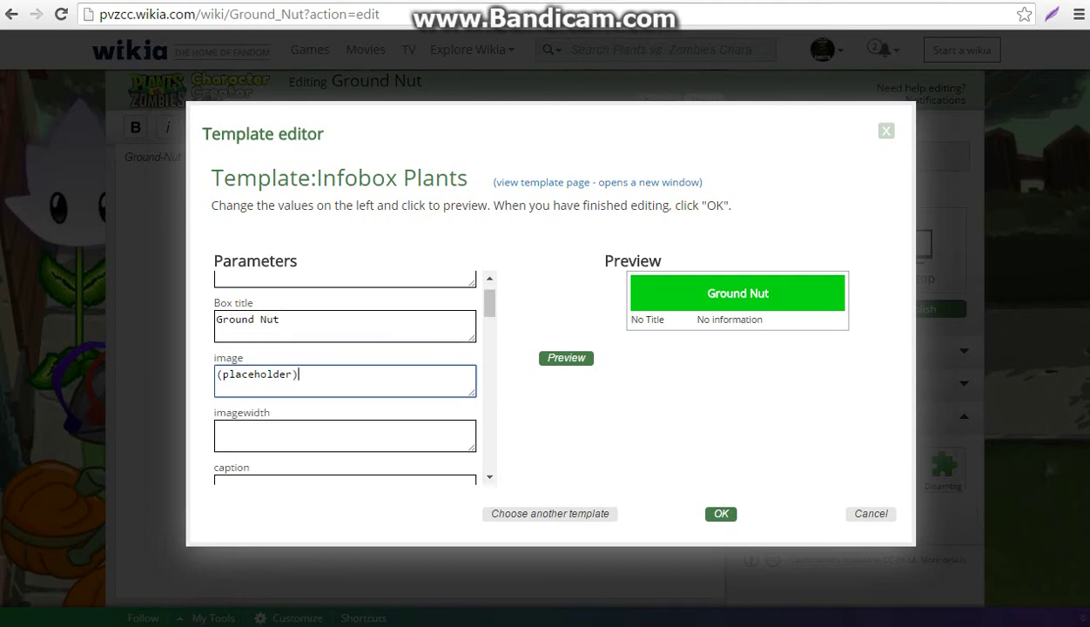
{"action": "scroll", "coordinate": [474, 463], "scroll_direction": "down", "scroll_amount": 2}
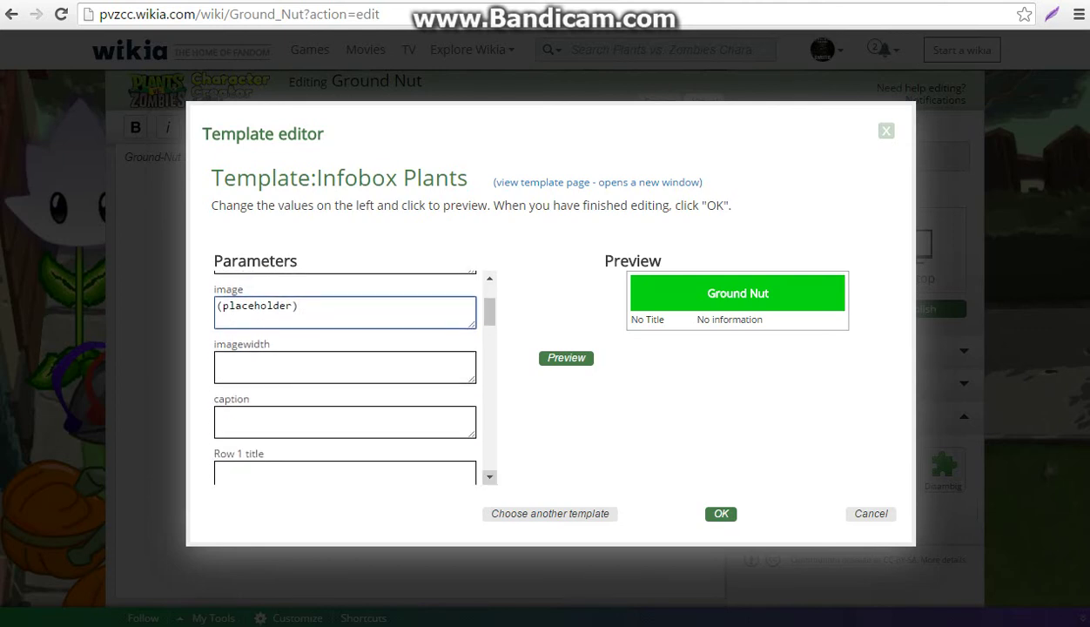
{"action": "scroll", "coordinate": [345, 375], "scroll_direction": "down", "scroll_amount": 1}
{"action": "left_click", "coordinate": [345, 443]}
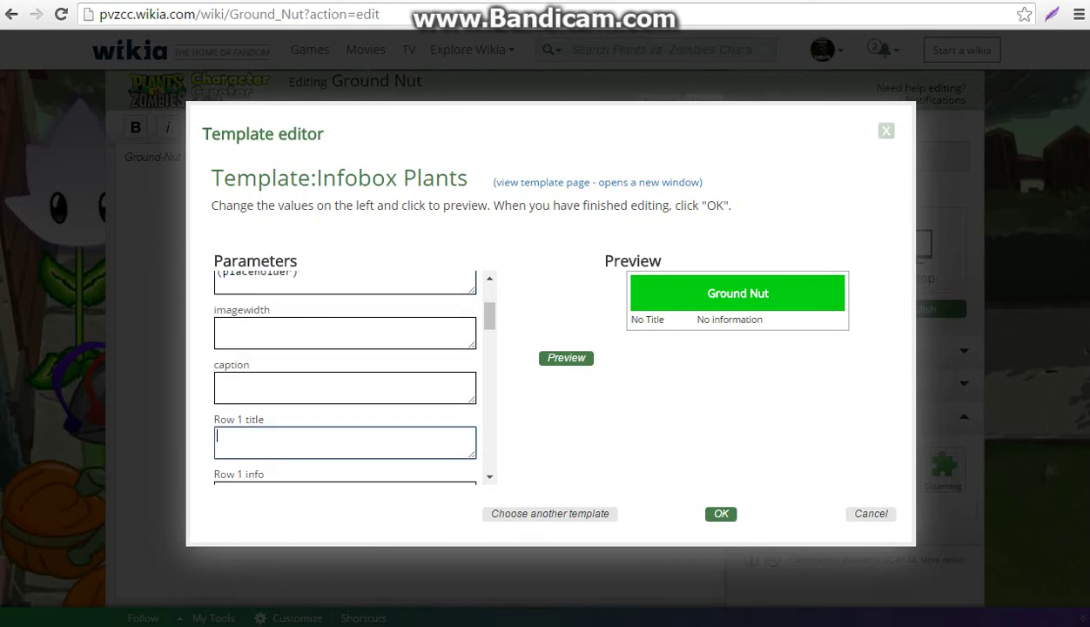
{"action": "type", "text": "Sun Cost:"}
Step: Set the infobox's image width to 96 and its Row 1 info to 25
{"action": "scroll", "coordinate": [345, 374], "scroll_direction": "down", "scroll_amount": 2}
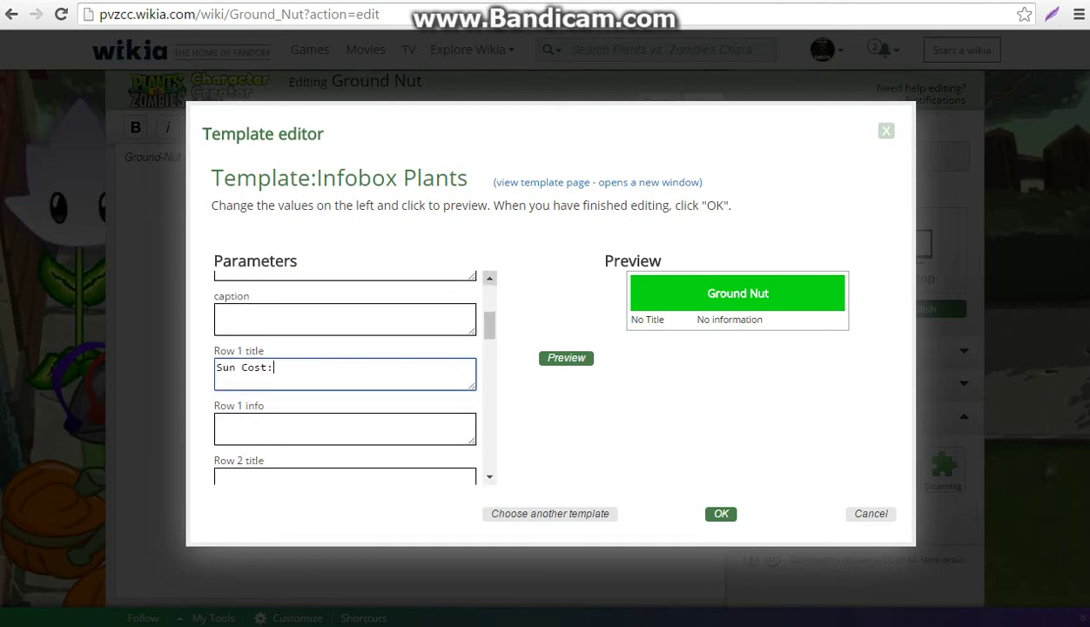
{"action": "left_click", "coordinate": [489, 278]}
{"action": "left_click", "coordinate": [489, 277]}
{"action": "left_click", "coordinate": [345, 332]}
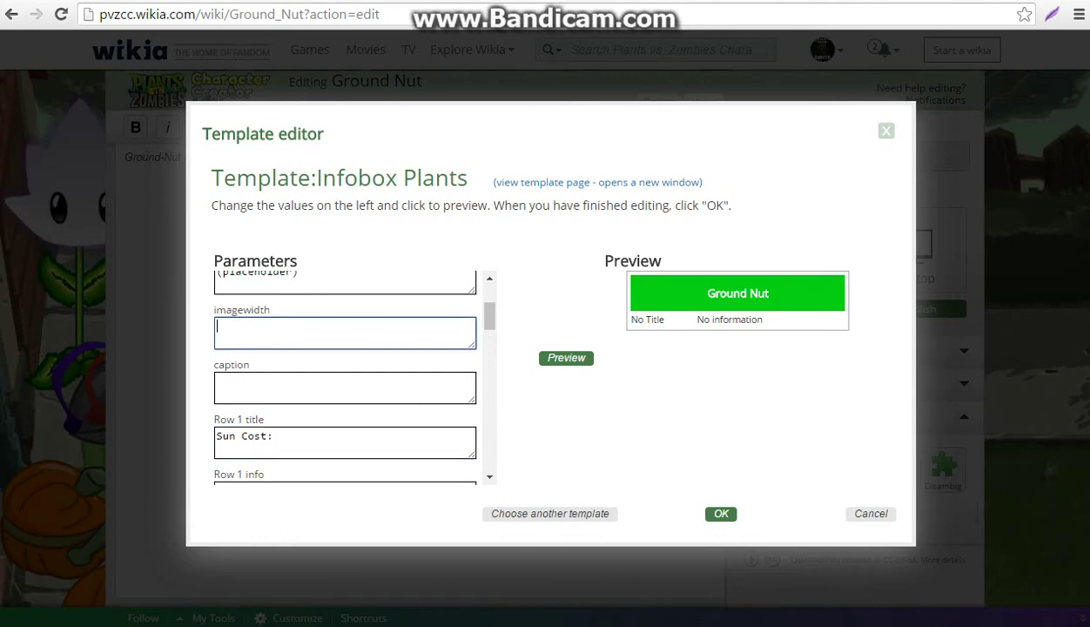
{"action": "type", "text": "96"}
{"action": "key", "text": "Tab"}
{"action": "key", "text": "Tab"}
{"action": "key", "text": "Tab"}
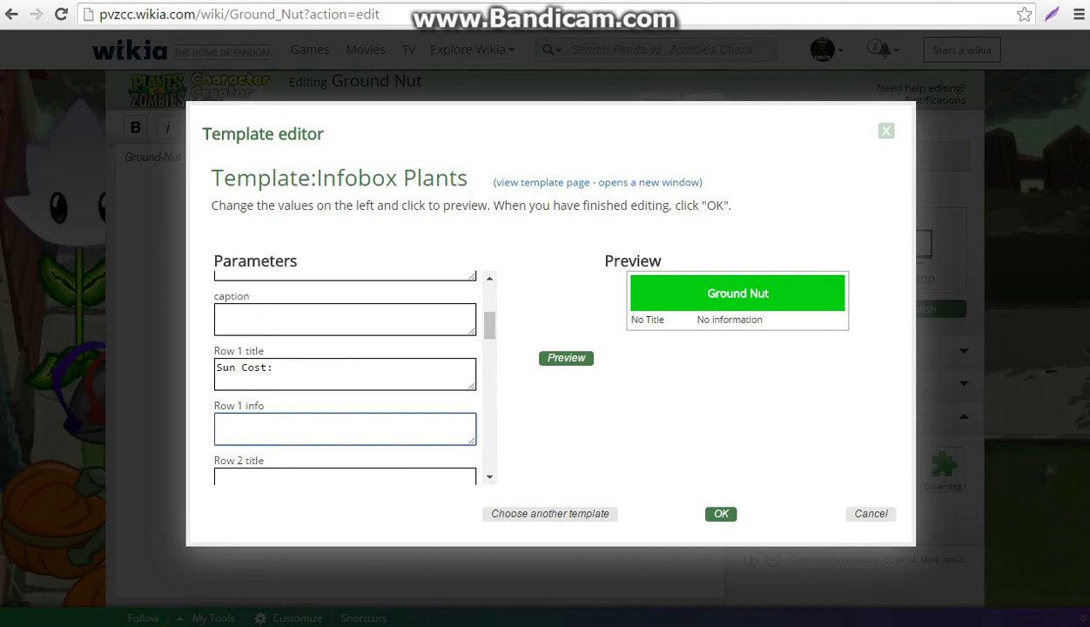
{"action": "type", "text": "25"}
Step: Set the infobox's Row 2 title to "Recharge:" and move on to the Row 2 info
{"action": "left_click", "coordinate": [489, 476]}
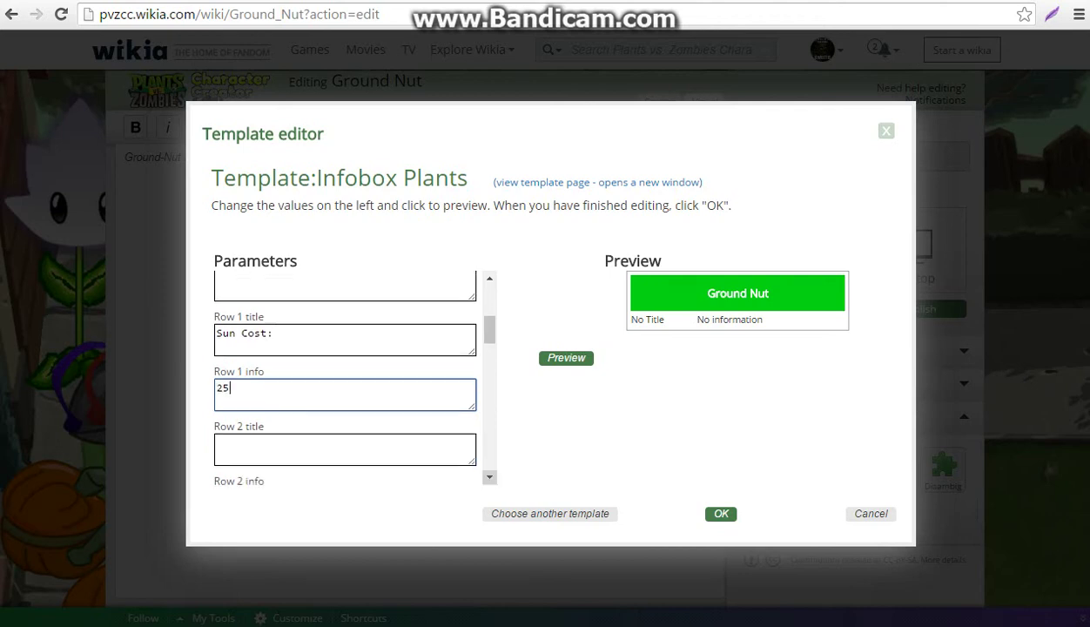
{"action": "left_click", "coordinate": [344, 448]}
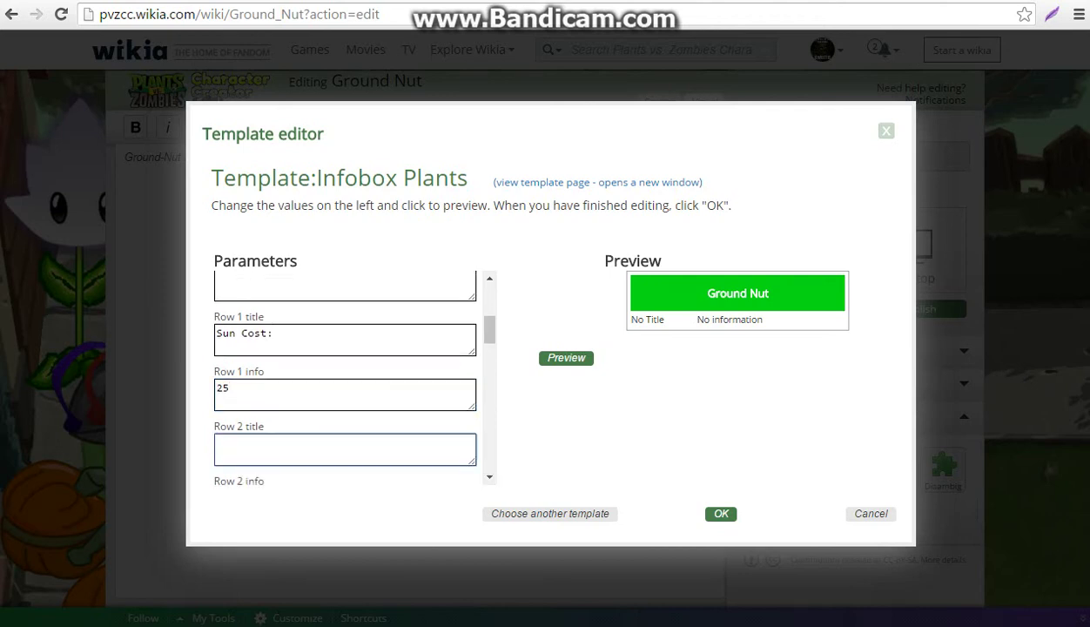
{"action": "type", "text": "Recharge:"}
{"action": "key", "text": "Tab"}
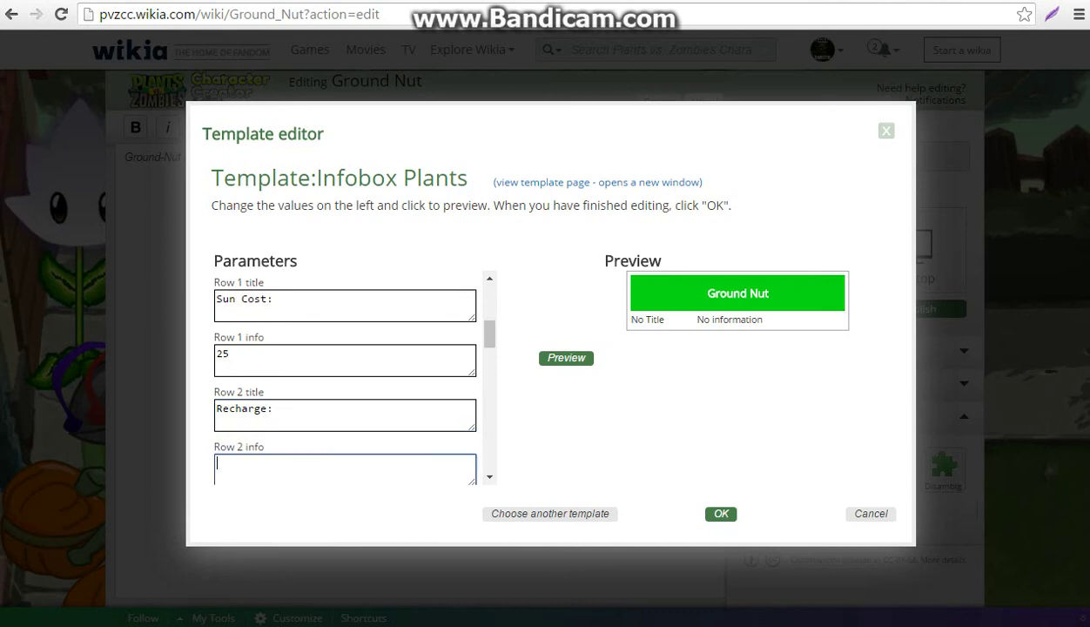
Step: Set the infobox's Row 2 info to Normal and move on to the Row 3 title
{"action": "type", "text": "Normal"}
{"action": "left_click", "coordinate": [489, 476]}
{"action": "left_click", "coordinate": [489, 476]}
{"action": "left_click", "coordinate": [345, 454]}
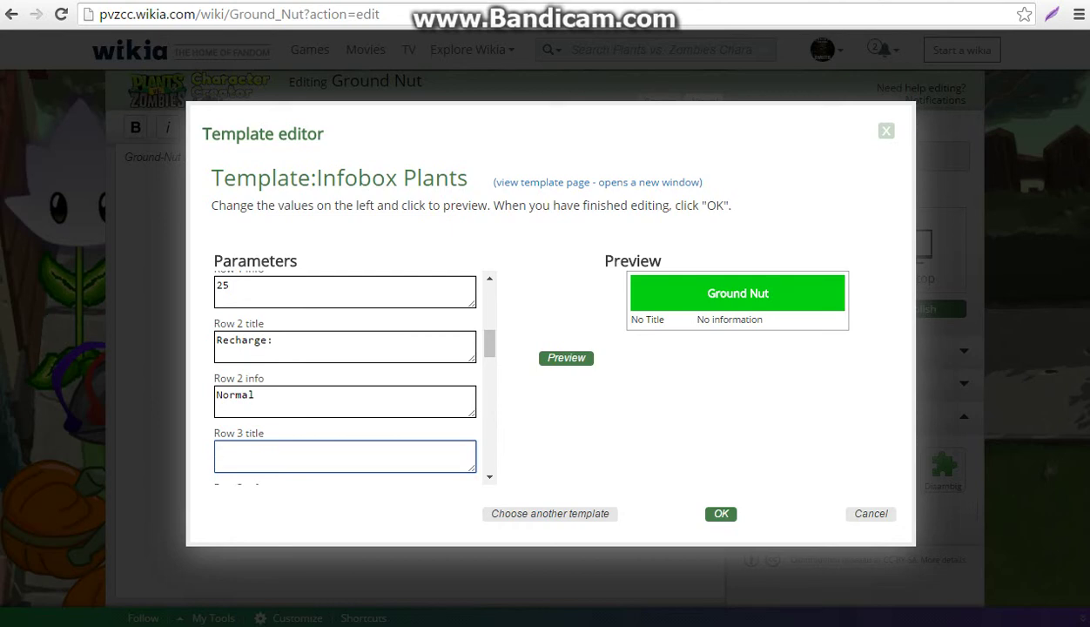
{"action": "type", "text": "Damage:"}
{"action": "left_click", "coordinate": [489, 476]}
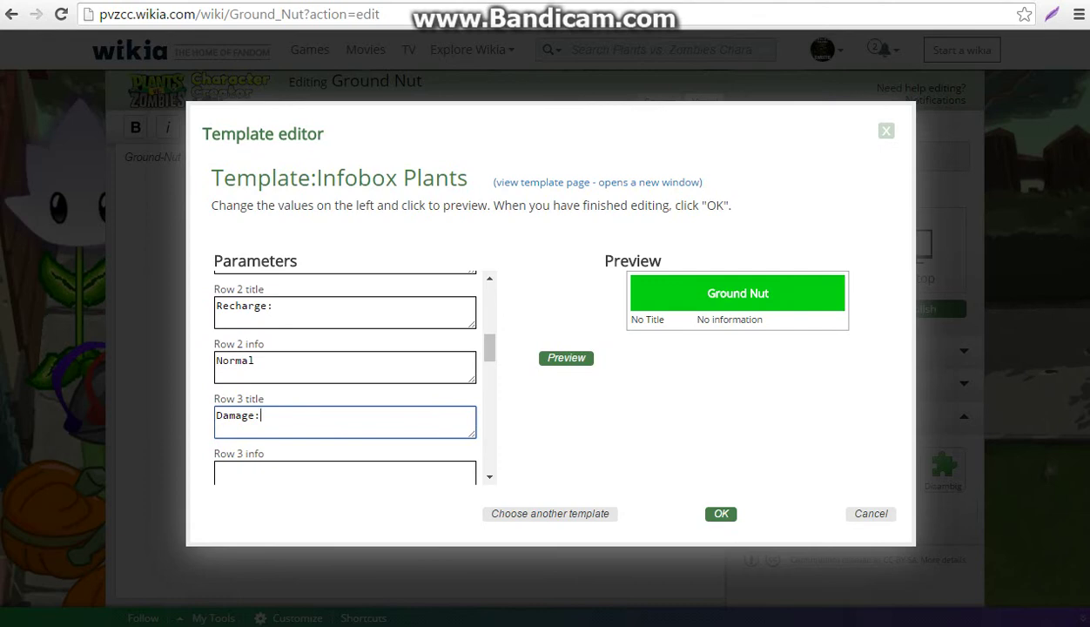
{"action": "left_click_drag", "start_coordinate": [261, 415], "coordinate": [255, 415]}
{"action": "key", "text": "BackSpace"}
{"action": "type", "text": "Her"}
{"action": "key", "text": "BackSpace"}
{"action": "key", "text": "BackSpace"}
{"action": "key", "text": "BackSpace"}
{"action": "key", "text": "BackSpace"}
{"action": "key", "text": "BackSpace"}
{"action": "key", "text": "BackSpace"}
{"action": "key", "text": "BackSpace"}
{"action": "key", "text": "BackSpace"}
{"action": "key", "text": "BackSpace"}
Step: Set the infobox's Row 3 title to "Health:" and move on to the Row 3 info
{"action": "type", "text": "Health:"}
{"action": "key", "text": "Tab"}
{"action": "left_click", "coordinate": [489, 477]}
{"action": "left_click", "coordinate": [489, 476]}
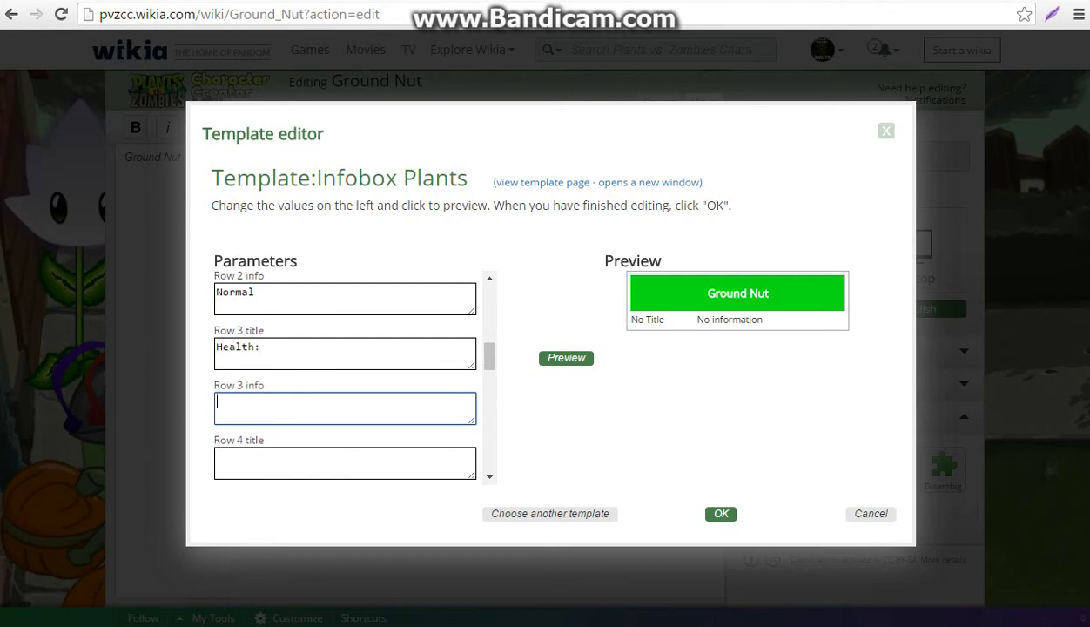
Step: Enter "45 Bites (to Imps)" as the infobox's Row 3 info, with a capital I in Imps
{"action": "type", "text": "45 "}
{"action": "type", "text": "Bites (to"}
{"action": "type", "text": " 1,"}
{"action": "key", "text": "BackSpace"}
{"action": "key", "text": "BackSpace"}
{"action": "type", "text": "imps)"}
{"action": "key", "text": "Left"}
{"action": "key", "text": "Left"}
{"action": "key", "text": "Left"}
{"action": "key", "text": "Left"}
{"action": "key", "text": "BackSpace"}
{"action": "type", "text": "I"}
{"action": "key", "text": "Right"}
{"action": "key", "text": "Right"}
{"action": "key", "text": "Right"}
{"action": "key", "text": "Right"}
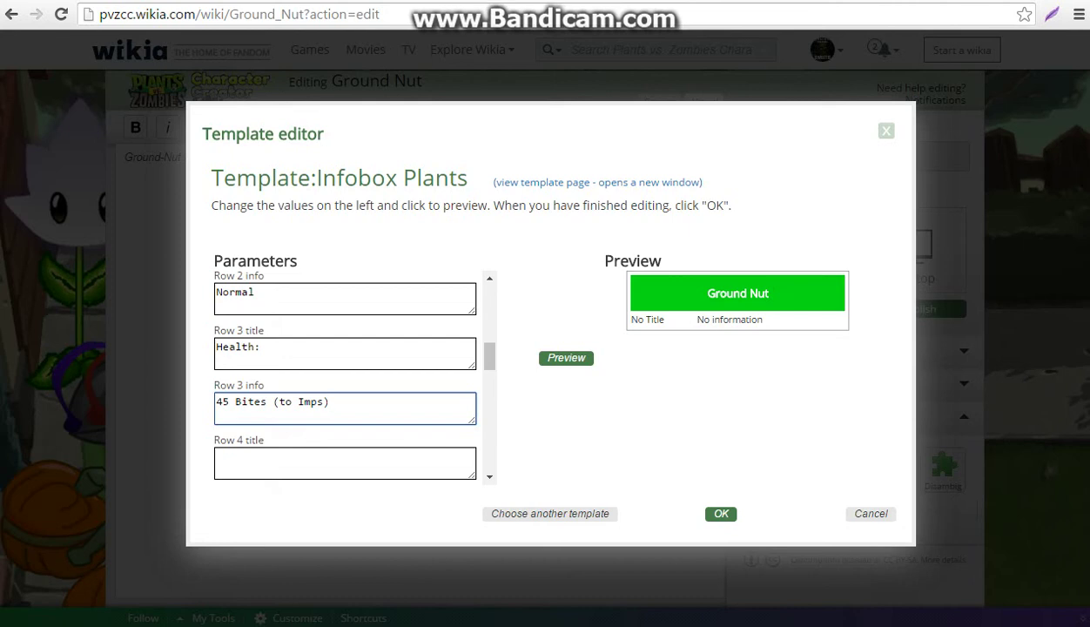
Step: Extend the Row 3 info with "and 10 bites for normal zombies." and refresh the infobox preview
{"action": "type", "text": "and 10 bites for normal"}
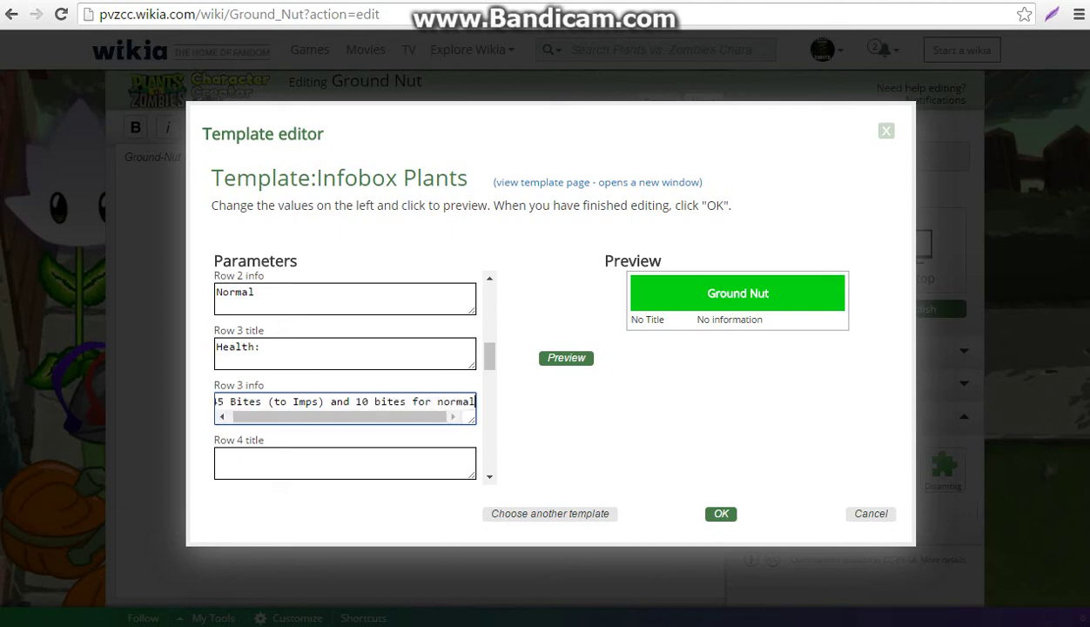
{"action": "type", "text": " zombies."}
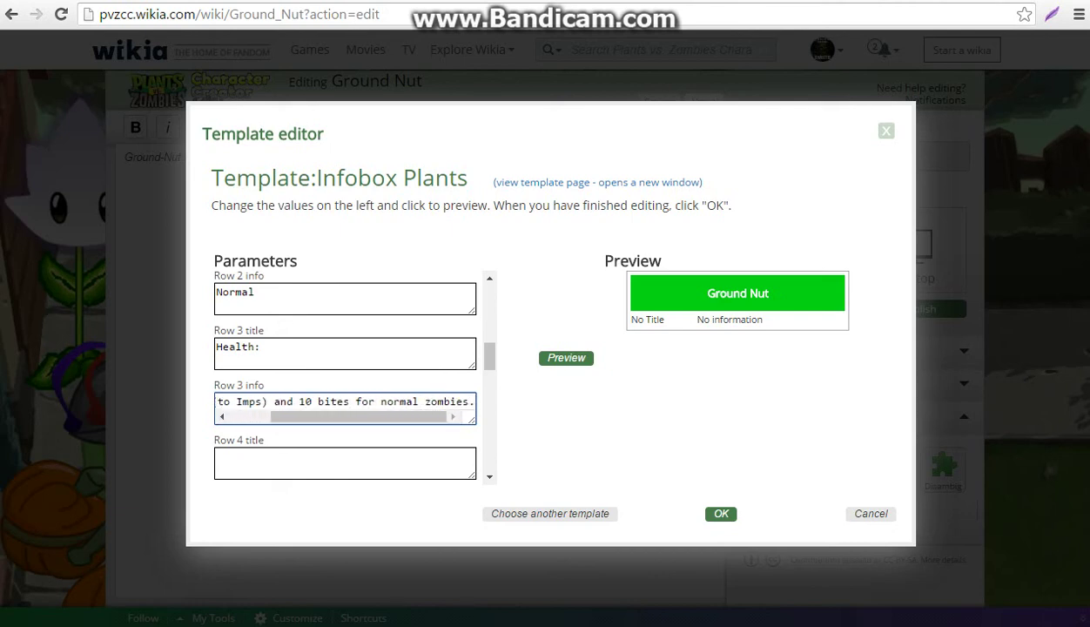
{"action": "left_click", "coordinate": [566, 357]}
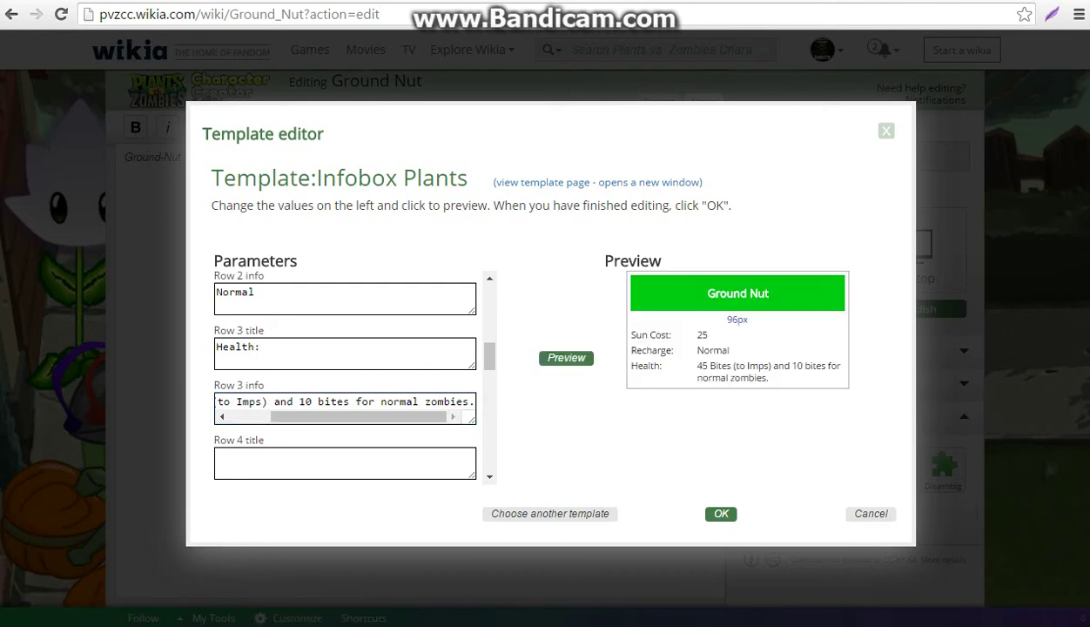
Step: Set the infobox's Row 4 title to "Damage:" and its Row 4 info to N/A
{"action": "scroll", "coordinate": [344, 374], "scroll_direction": "down", "scroll_amount": 1}
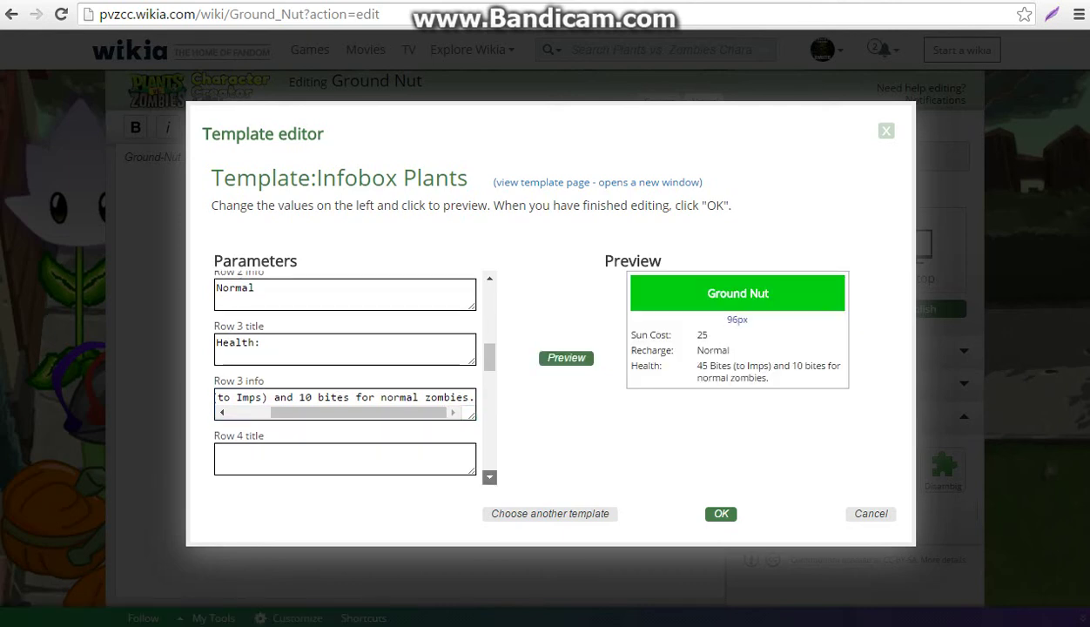
{"action": "left_click", "coordinate": [345, 393]}
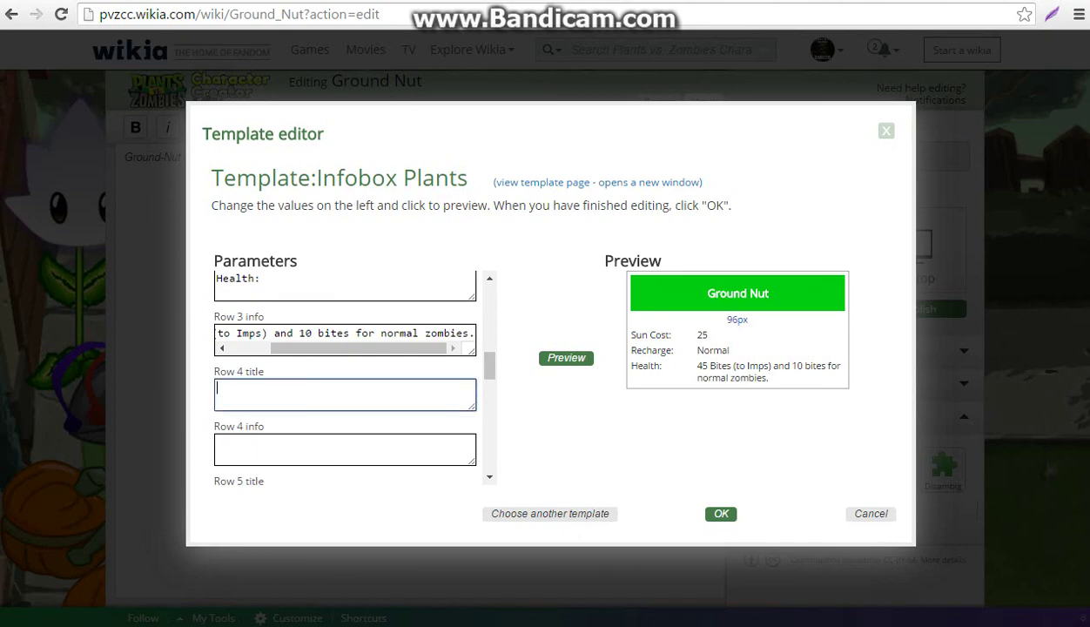
{"action": "type", "text": "Damage:"}
{"action": "left_click", "coordinate": [345, 448]}
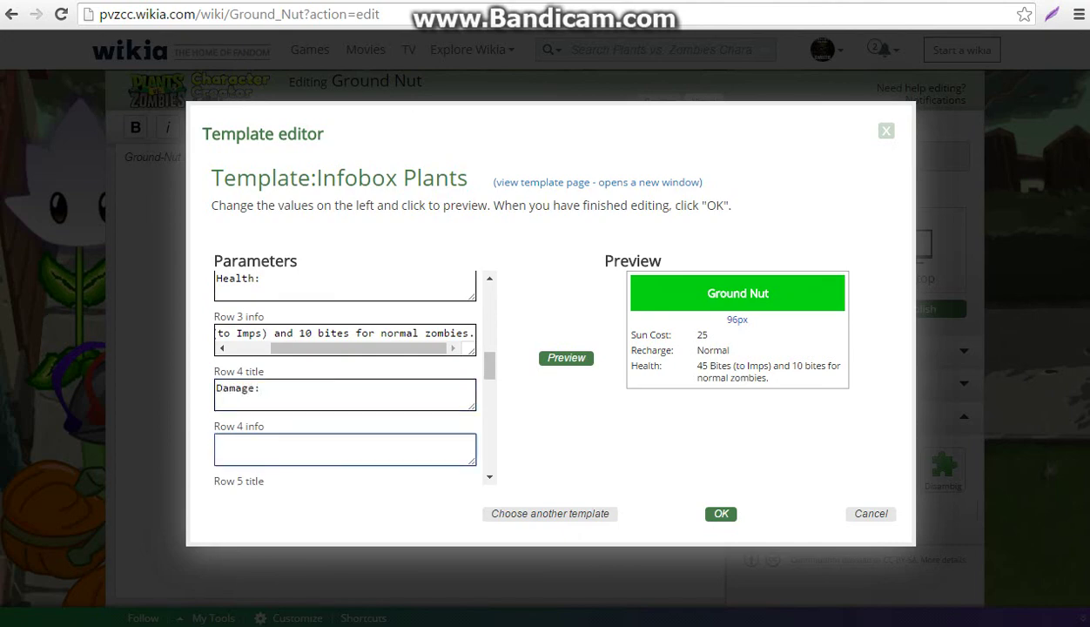
{"action": "type", "text": "N/a"}
{"action": "key", "text": "BackSpace"}
{"action": "type", "text": "A"}
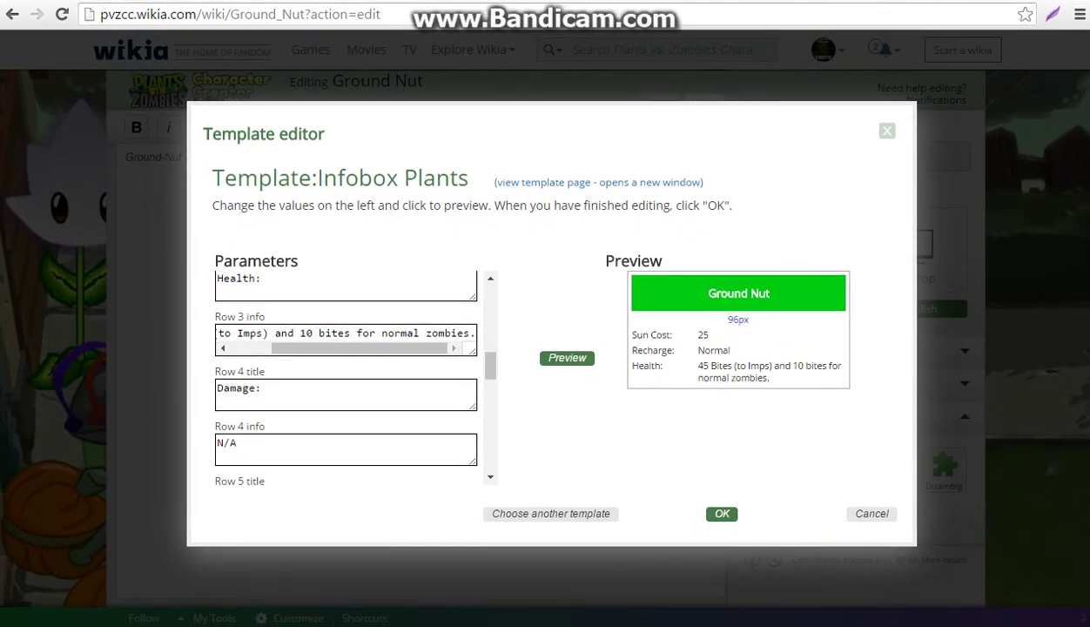
{"action": "left_click", "coordinate": [261, 389]}
{"action": "left_click", "coordinate": [236, 443]}
Step: Set the infobox's Row 5 title to "By:"
{"action": "left_click", "coordinate": [491, 476]}
{"action": "left_click", "coordinate": [490, 476]}
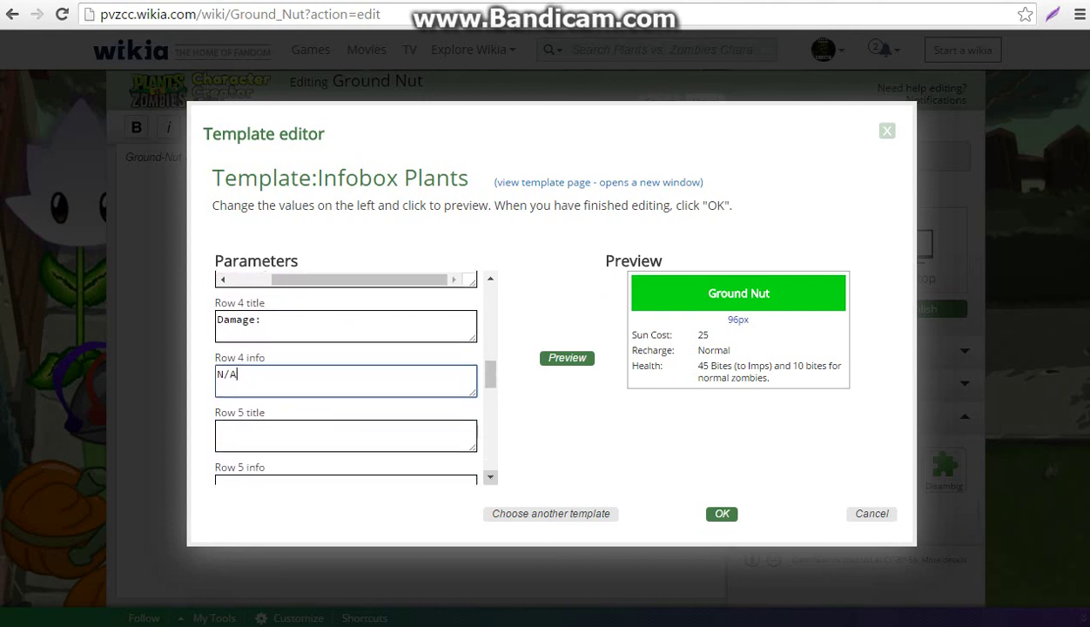
{"action": "key", "text": "Tab"}
{"action": "type", "text": "By:"}
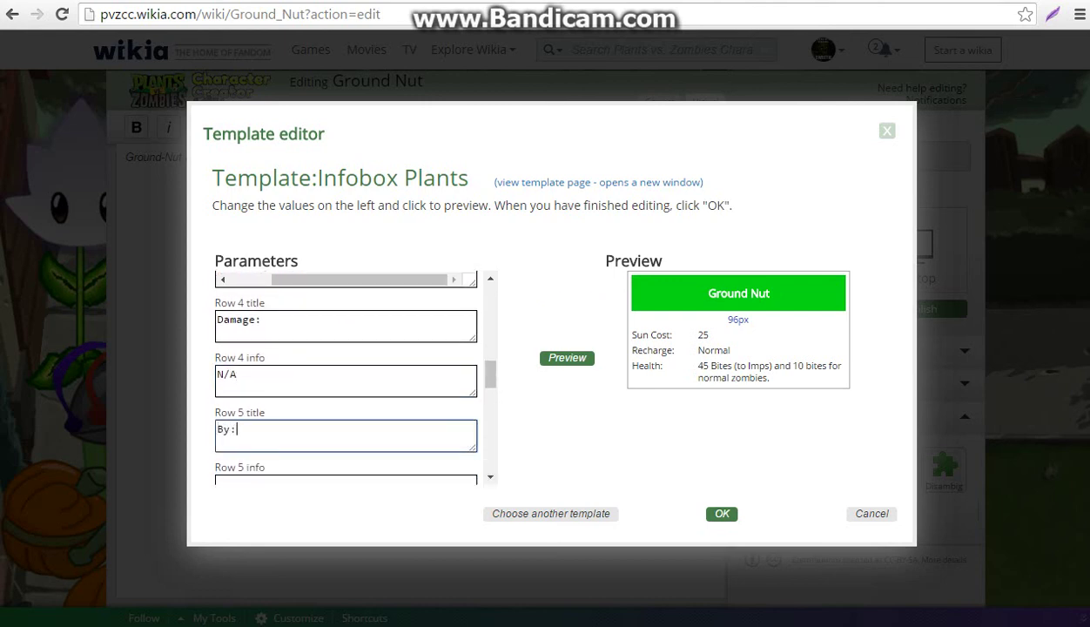
{"action": "type", "text": " (we need to know who"}
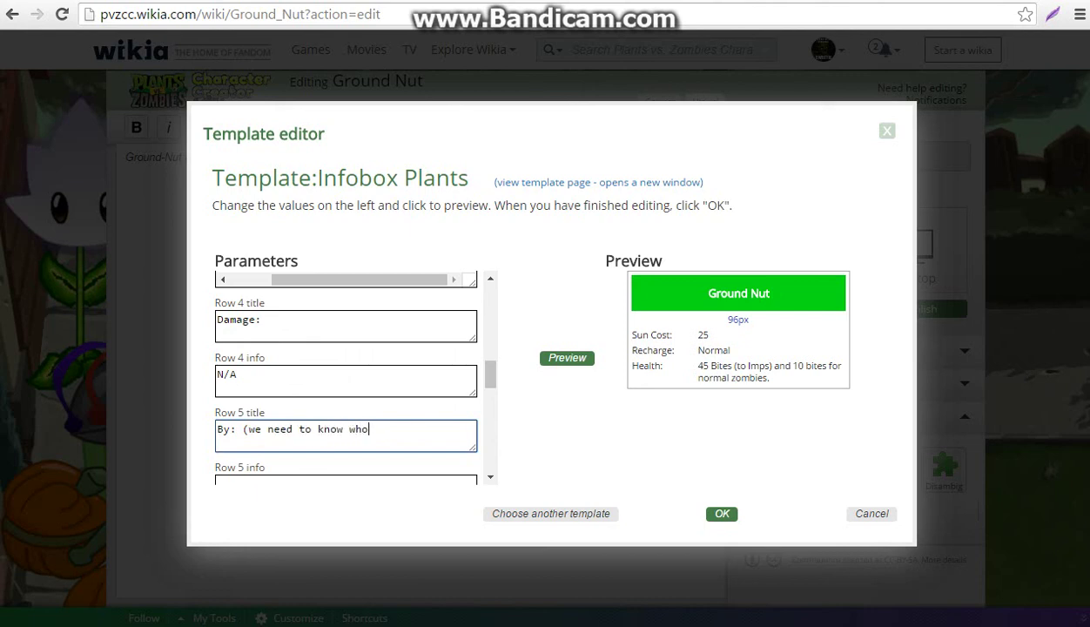
{"action": "type", "text": " mmakes their "}
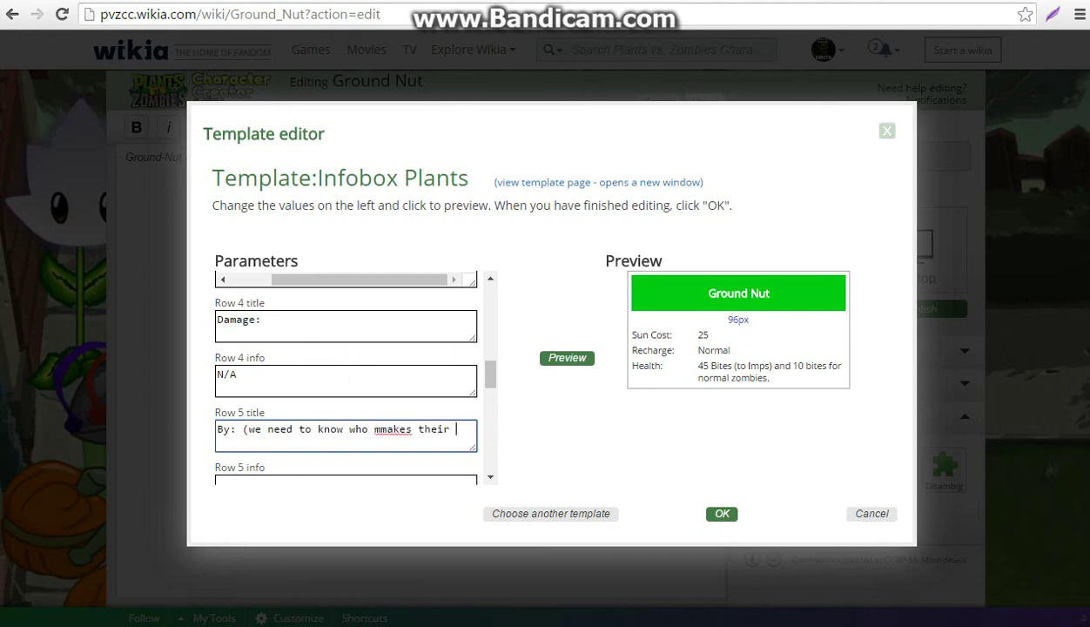
{"action": "type", "text": "pages)"}
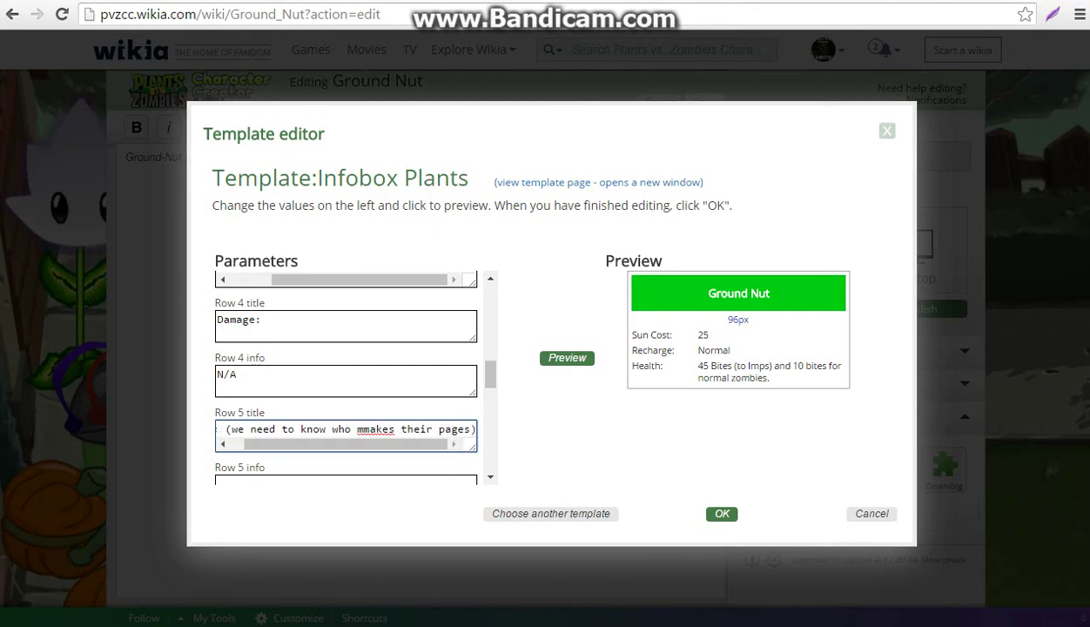
{"action": "key", "text": "BackSpace"}
{"action": "key", "text": "BackSpace"}
{"action": "key", "text": "BackSpace"}
{"action": "key", "text": "BackSpace"}
{"action": "key", "text": "BackSpace"}
{"action": "key", "text": "BackSpace"}
{"action": "key", "text": "BackSpace"}
{"action": "key", "text": "BackSpace"}
{"action": "key", "text": "BackSpace"}
{"action": "key", "text": "BackSpace"}
{"action": "key", "text": "BackSpace"}
{"action": "key", "text": "BackSpace"}
{"action": "key", "text": "BackSpace"}
{"action": "key", "text": "BackSpace"}
{"action": "key", "text": "BackSpace"}
{"action": "key", "text": "BackSpace"}
{"action": "key", "text": "BackSpace"}
{"action": "key", "text": "BackSpace"}
{"action": "key", "text": "BackSpace"}
{"action": "key", "text": "BackSpace"}
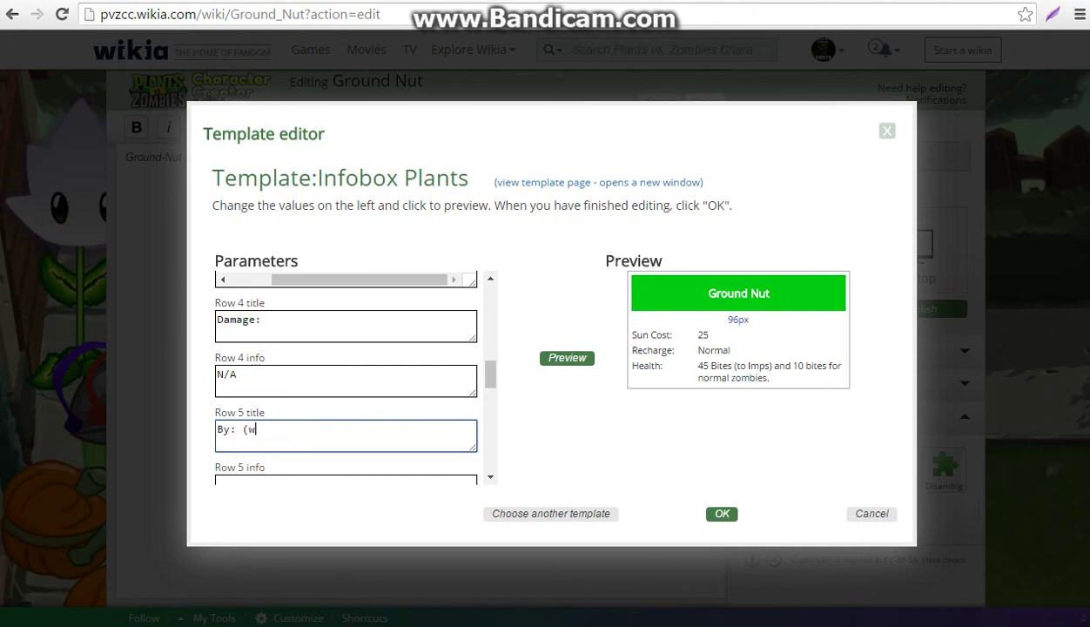
{"action": "key", "text": "BackSpace"}
{"action": "key", "text": "BackSpace"}
Step: Set the infobox's Row 5 info to FFF and refresh the infobox preview
{"action": "key", "text": "Tab"}
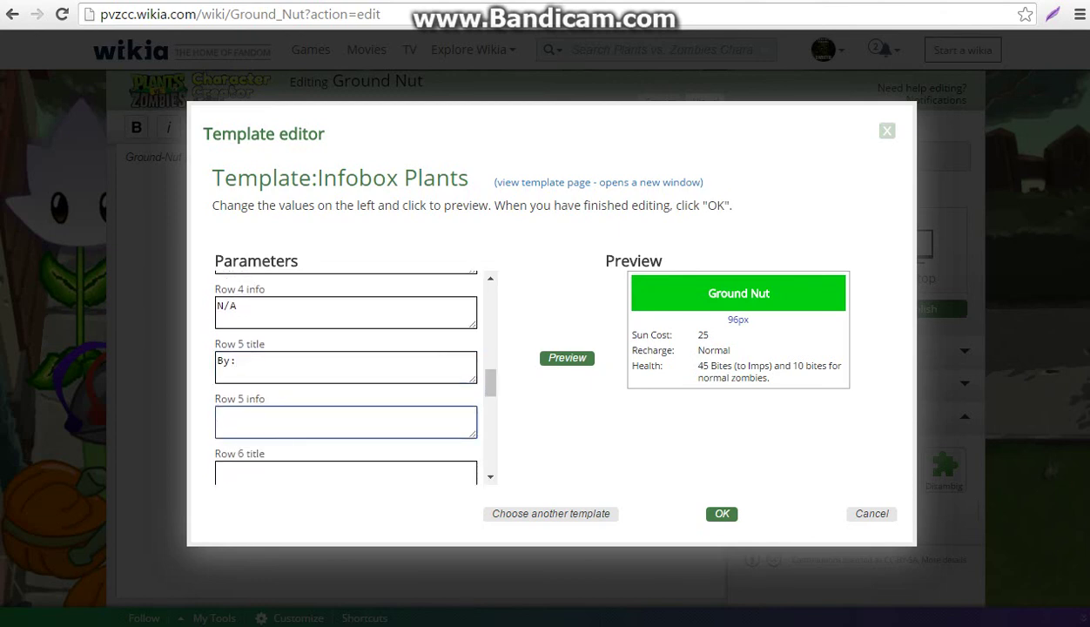
{"action": "type", "text": "FFF"}
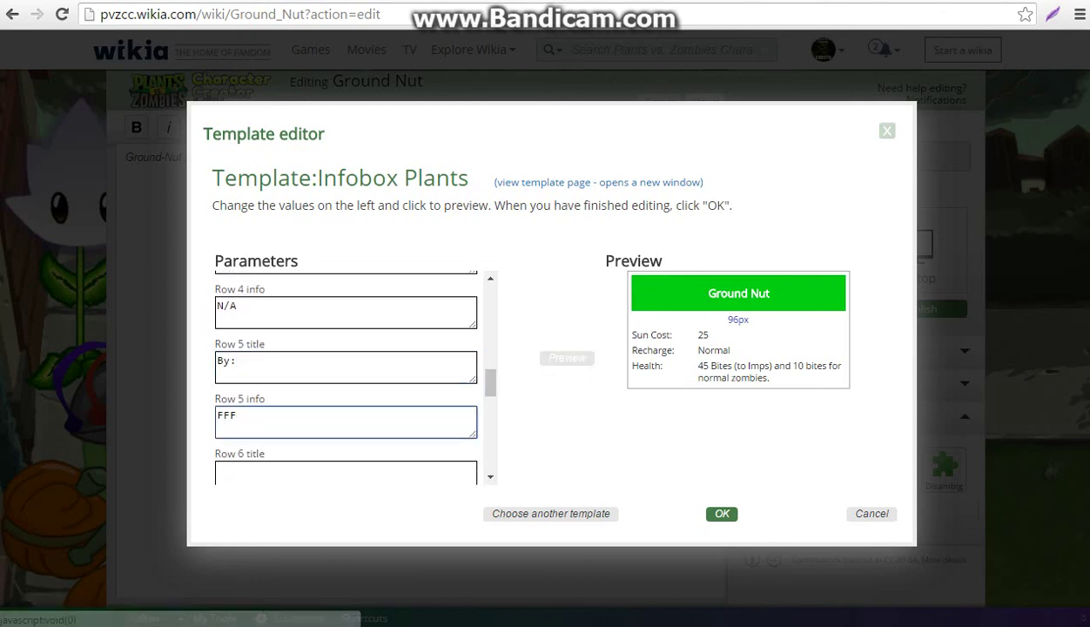
{"action": "left_click", "coordinate": [567, 358]}
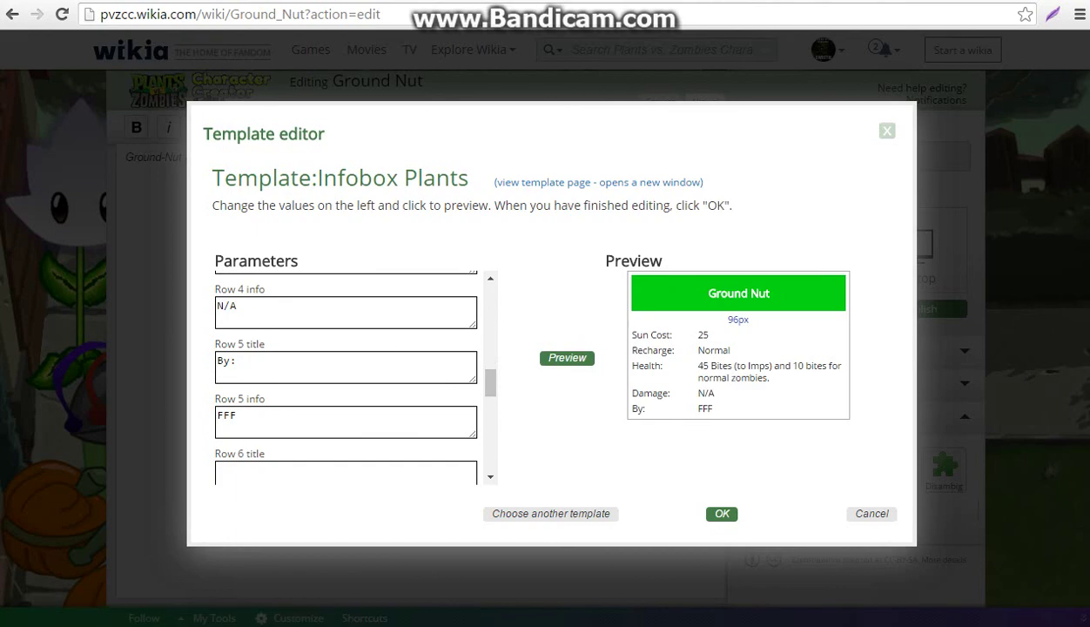
Step: Insert the completed infobox into the page, check the page in the desktop preview, and return to editing
{"action": "left_click", "coordinate": [721, 513]}
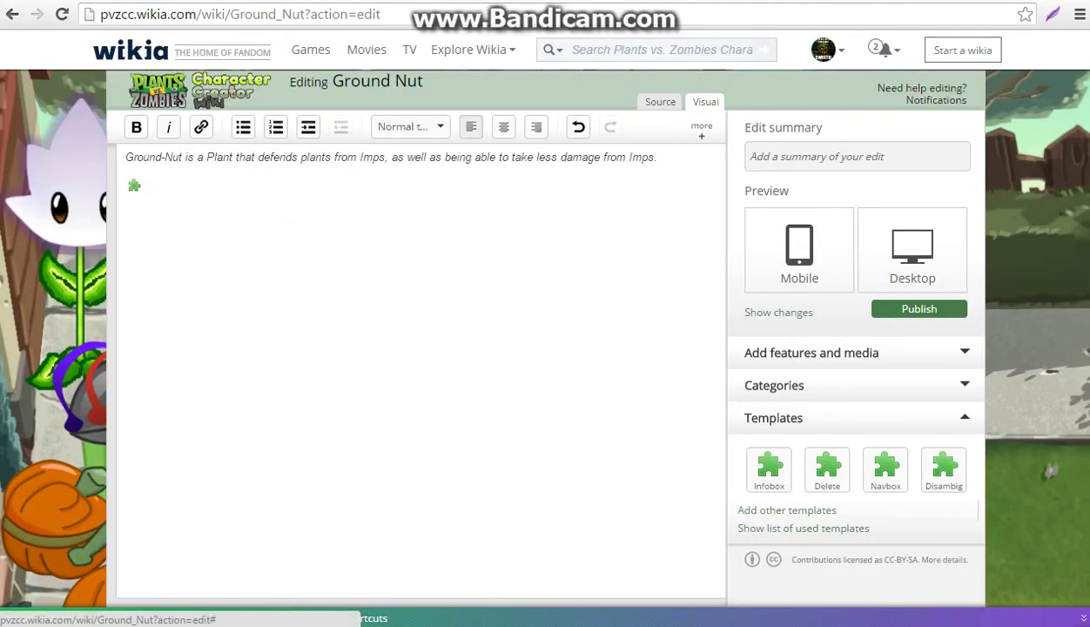
{"action": "left_click", "coordinate": [905, 248]}
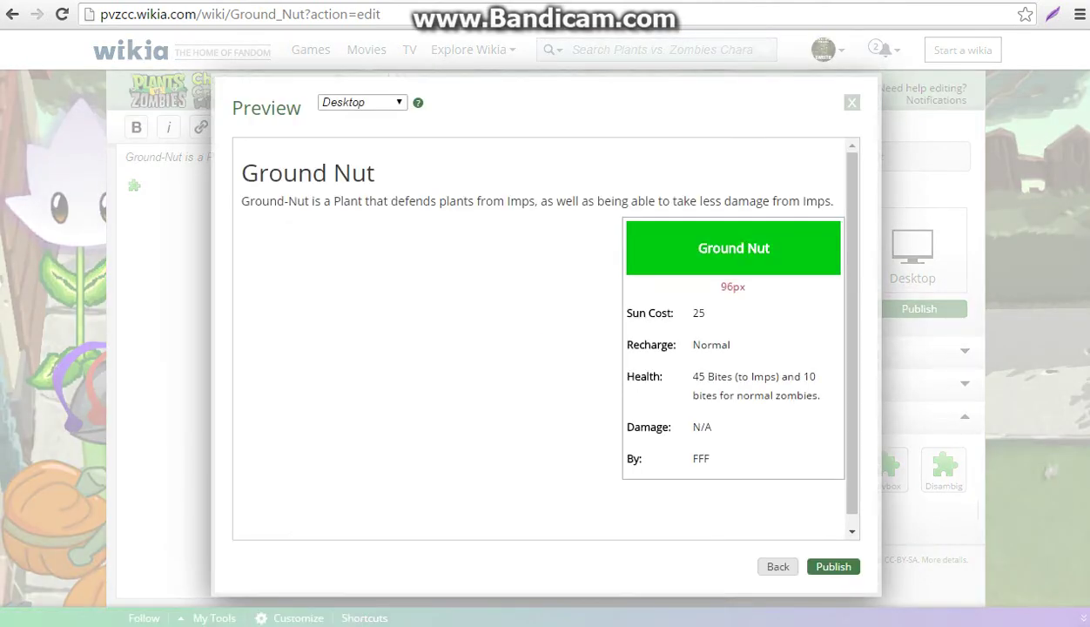
{"action": "key", "text": "Escape"}
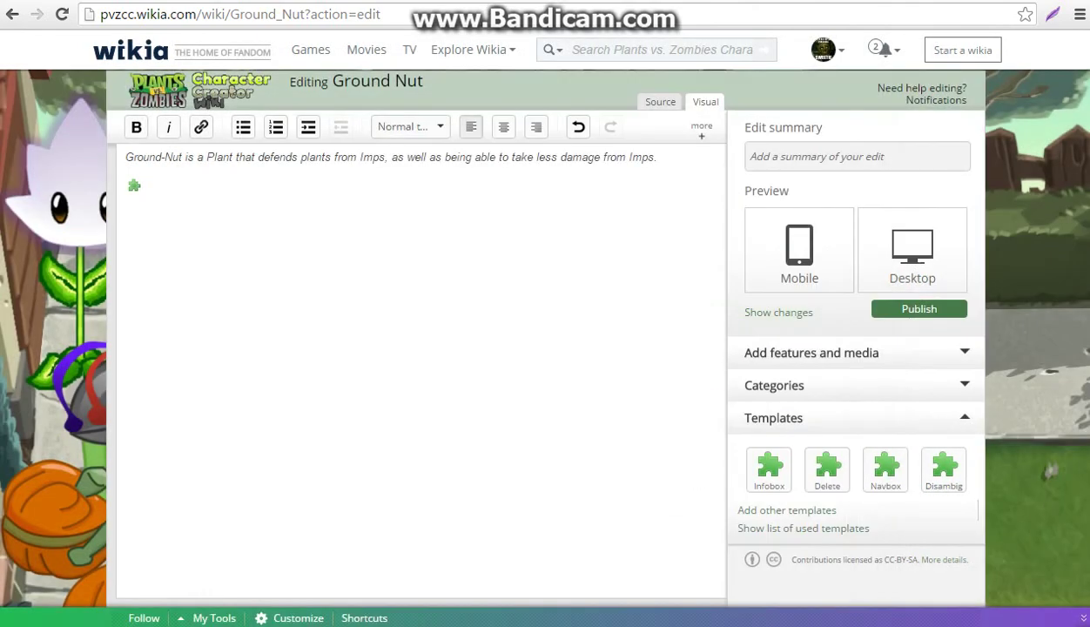
Step: Add a Heading 2 titled "Overview" below the infobox template and start a new line under it
{"action": "left_click", "coordinate": [409, 126]}
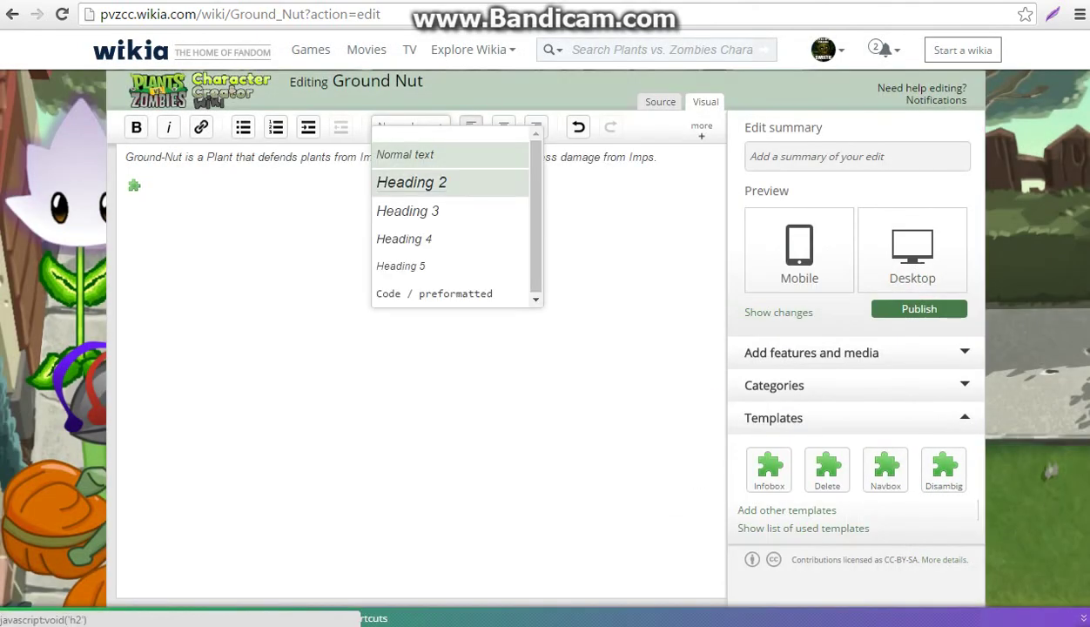
{"action": "left_click", "coordinate": [411, 182]}
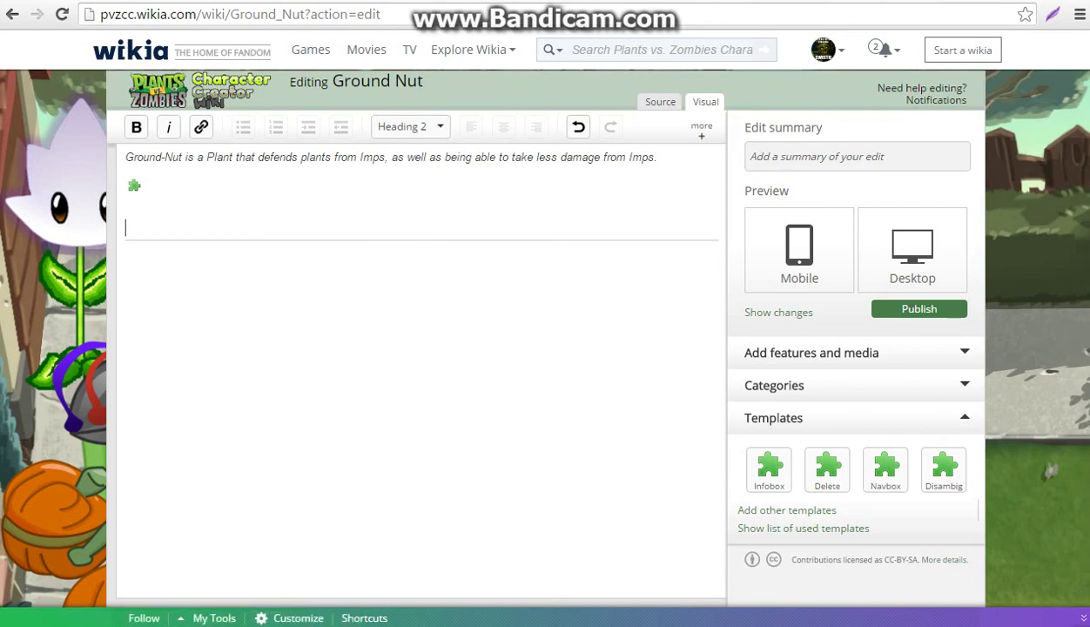
{"action": "type", "text": "Overview"}
{"action": "key", "text": "Return"}
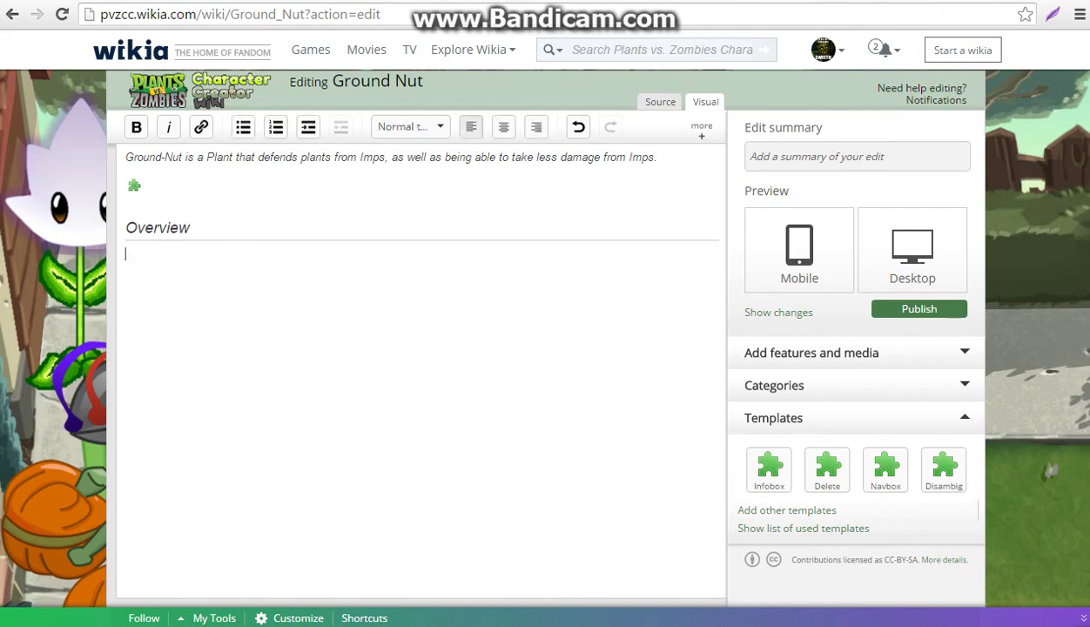
Step: Write under Overview: "Ground Nut is a Nut that takes a good 45 hits from Imps, and 10 from zombies."
{"action": "type", "text": "Ground Nut is a Nut "}
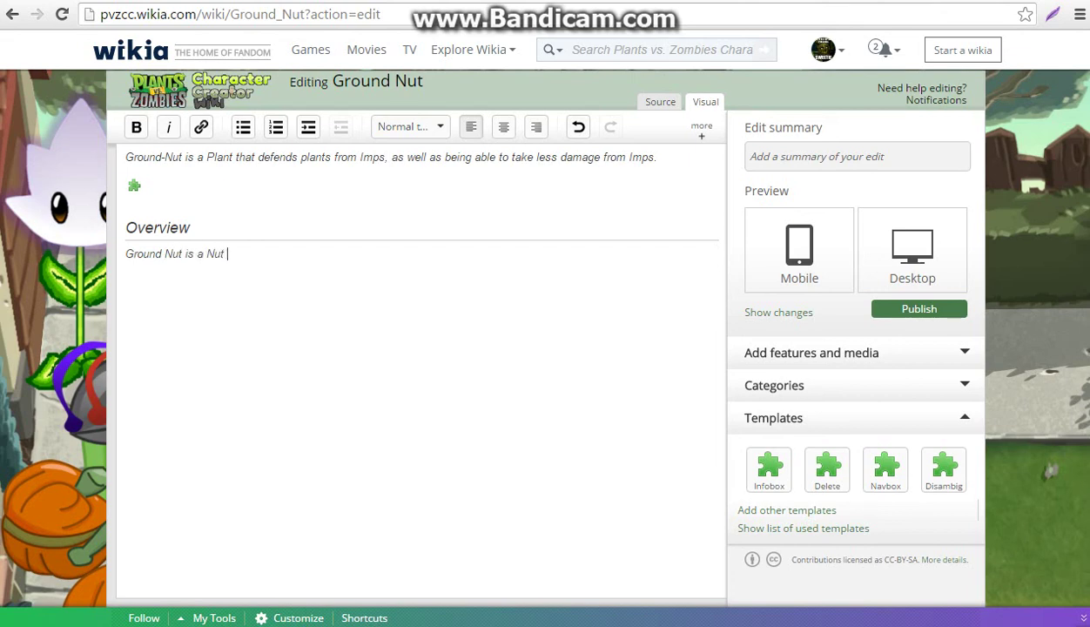
{"action": "type", "text": "that takes a good 45 "}
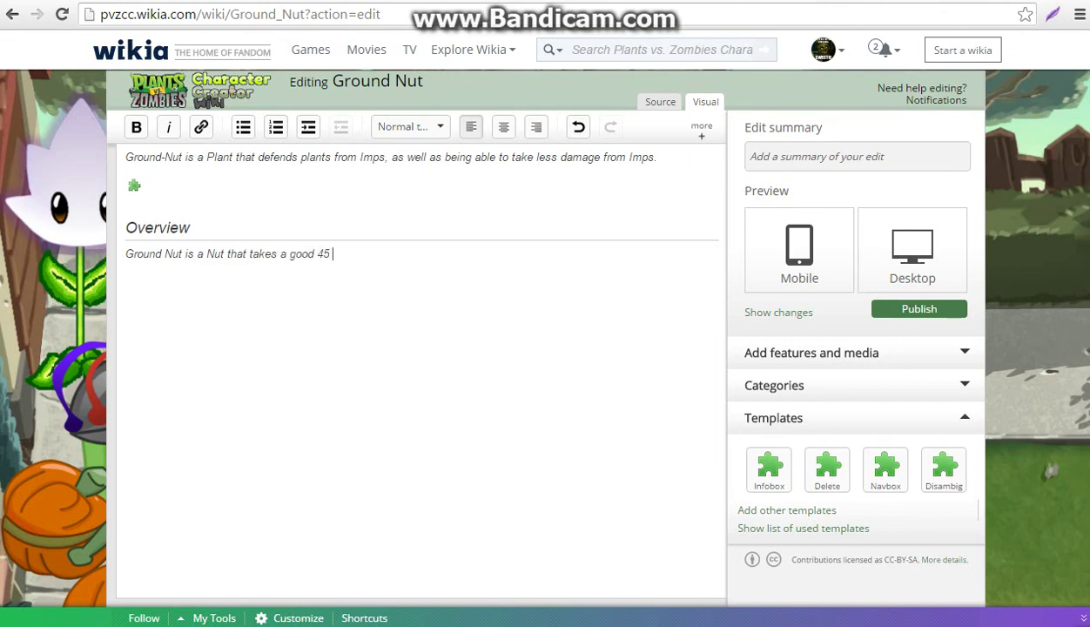
{"action": "type", "text": "hits from Imps, and 10"}
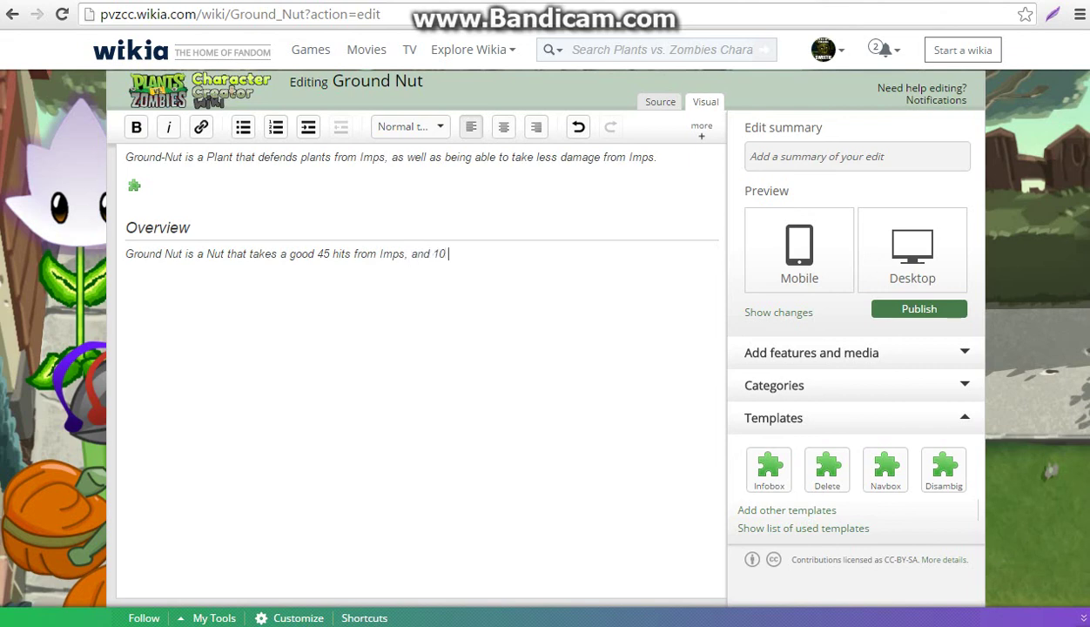
{"action": "type", "text": " from zombies."}
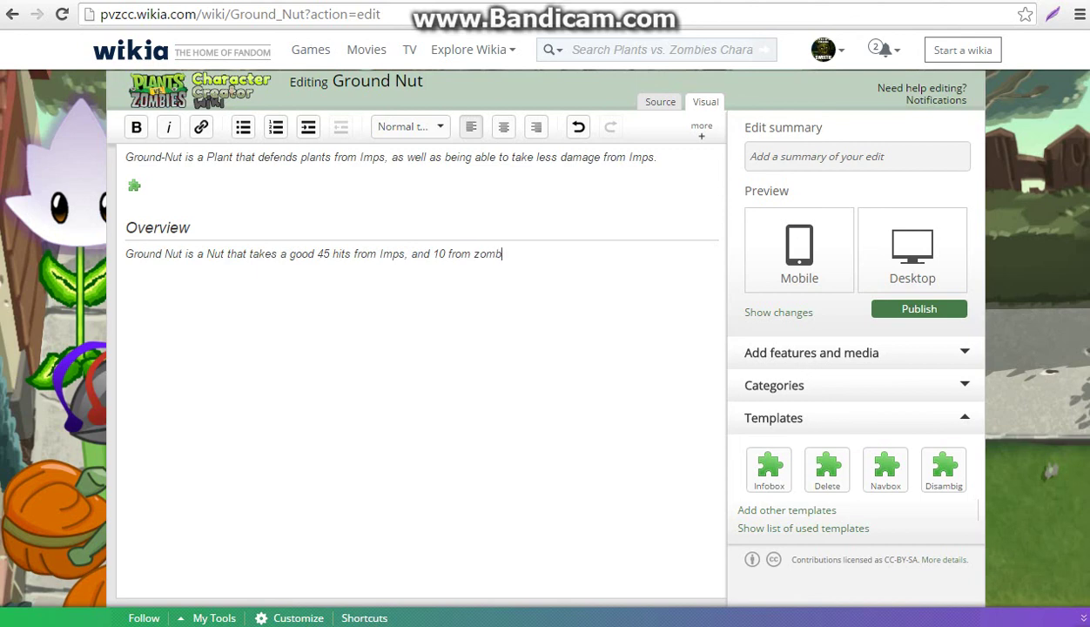